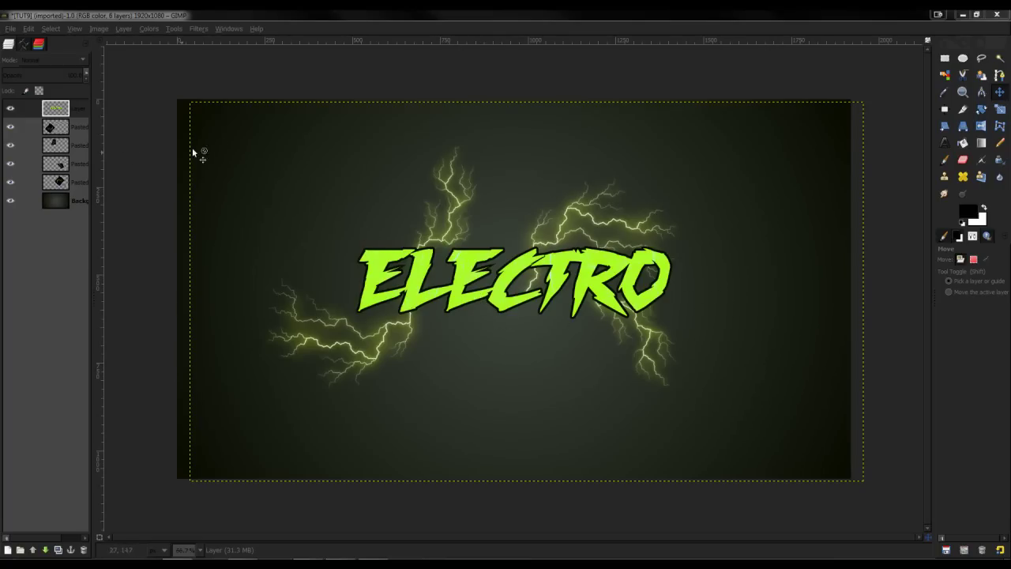
# - Hide the four lightning bolt layers and the existing ELECTRO text layer
pyautogui.click(11, 182)
pyautogui.click(11, 163)
pyautogui.click(10, 144)
pyautogui.click(10, 126)
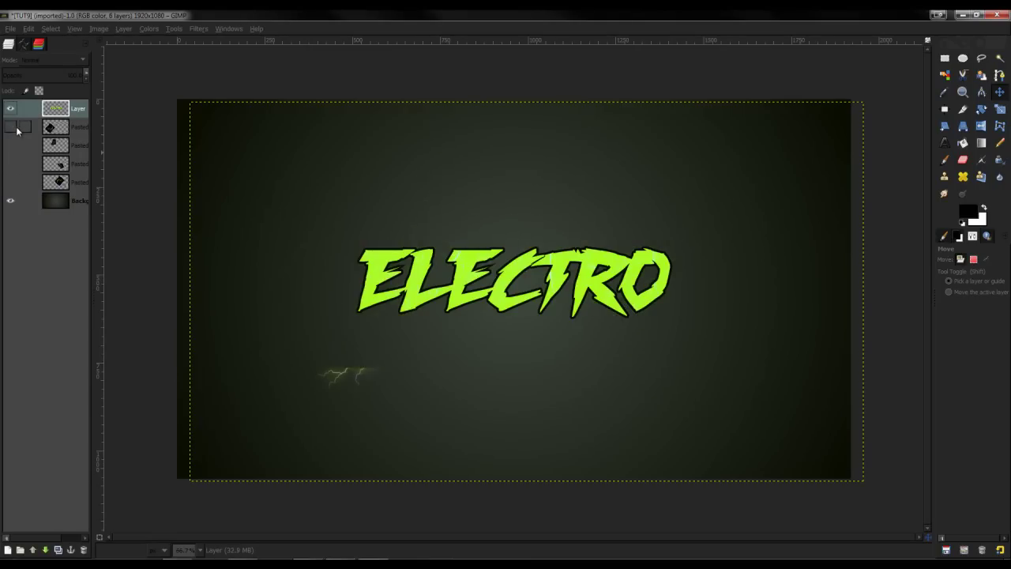
pyautogui.click(10, 108)
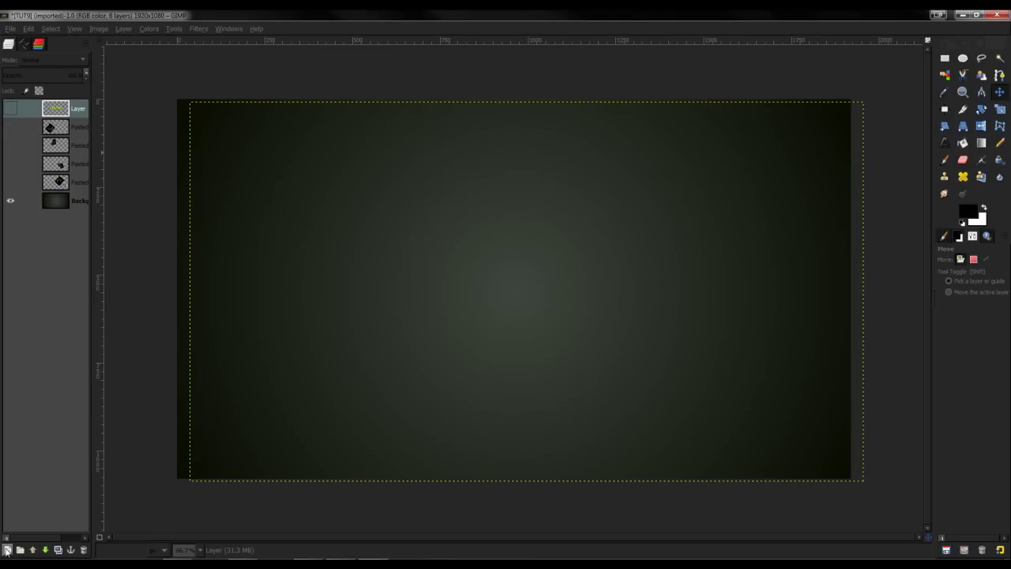
# - Draw a text box across the upper canvas and type ELECTRO in acff00 green
pyautogui.click(944, 143)
pyautogui.moveTo(315, 207); pyautogui.dragTo(737, 379)
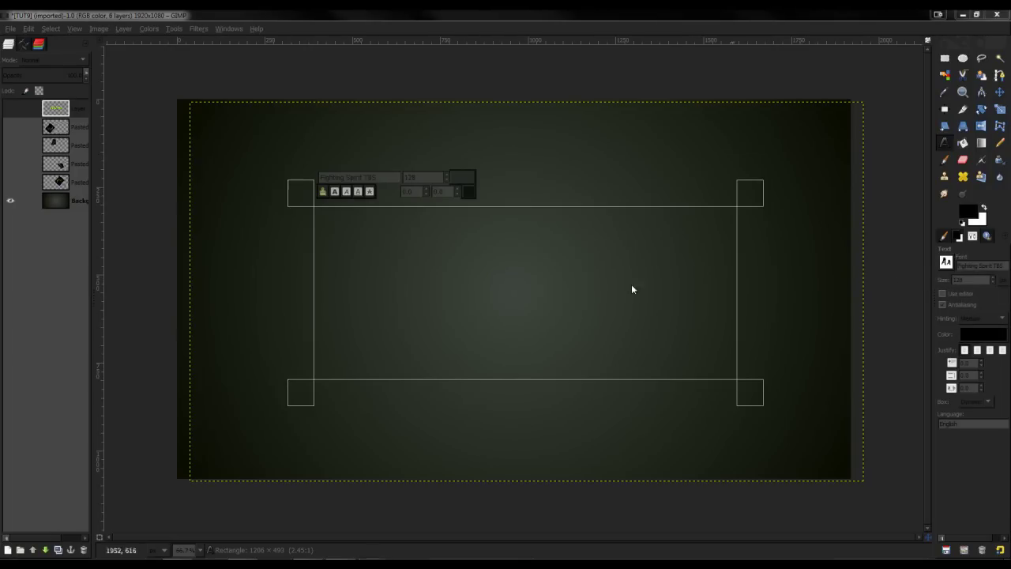
pyautogui.click(462, 177)
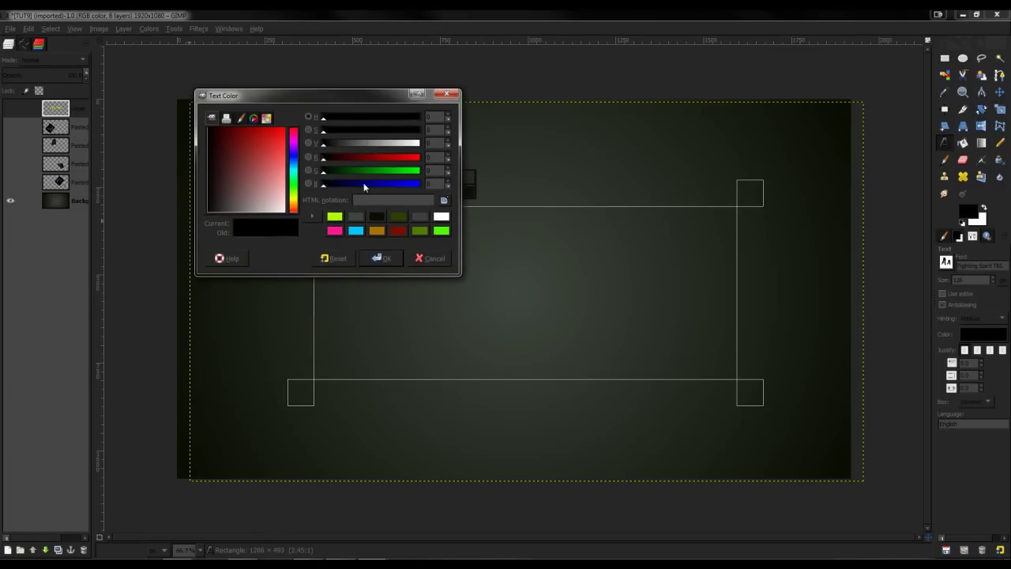
pyautogui.click(335, 216)
pyautogui.click(383, 202)
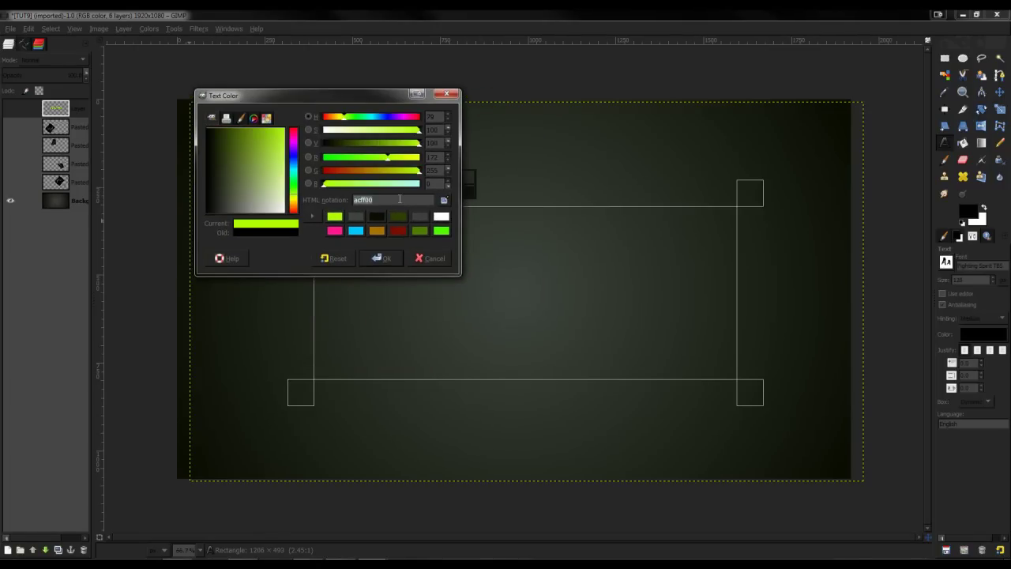
pyautogui.click(383, 259)
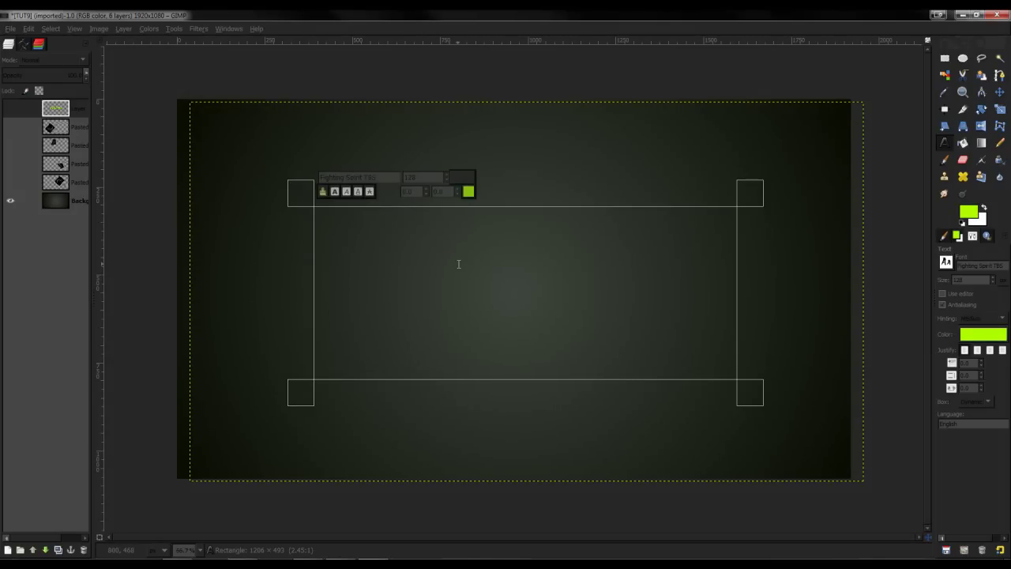
pyautogui.write('ELECTRO')
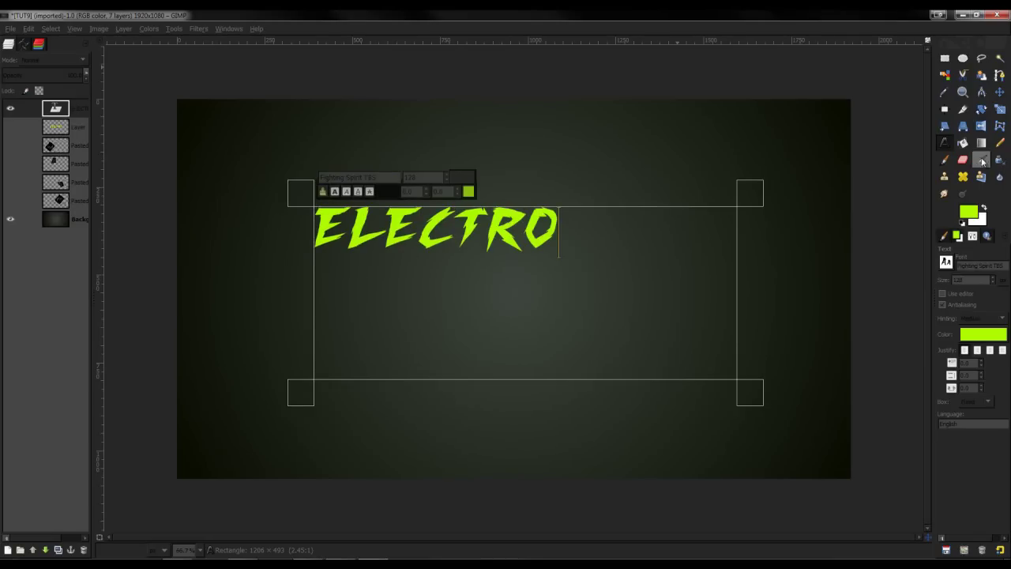
# - Enlarge the ELECTRO text to size 202 and tighten its letter spacing
pyautogui.click(992, 279)
pyautogui.click(993, 280)
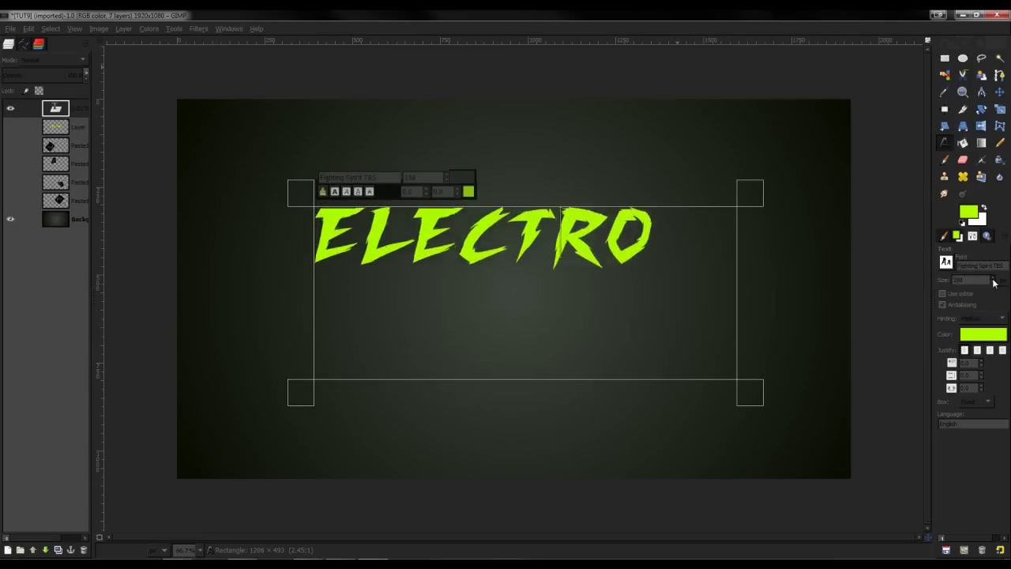
pyautogui.click(981, 391)
pyautogui.click(981, 392)
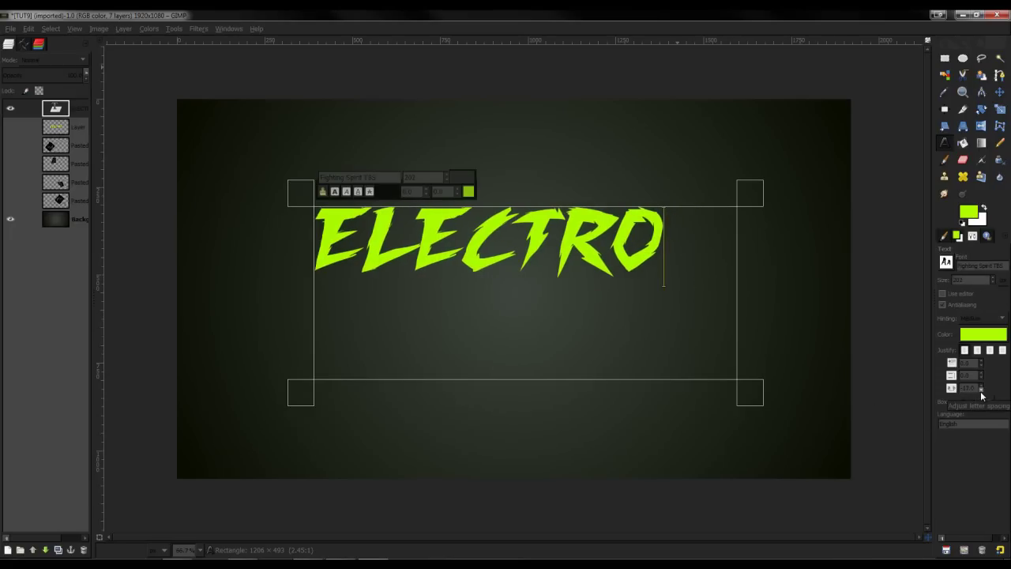
pyautogui.click(981, 391)
pyautogui.click(983, 387)
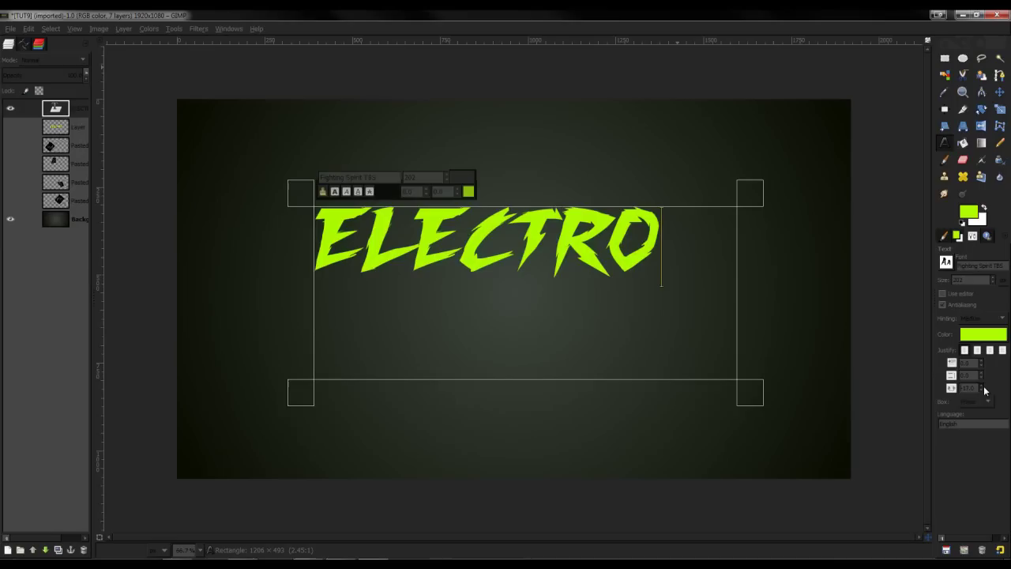
pyautogui.click(984, 387)
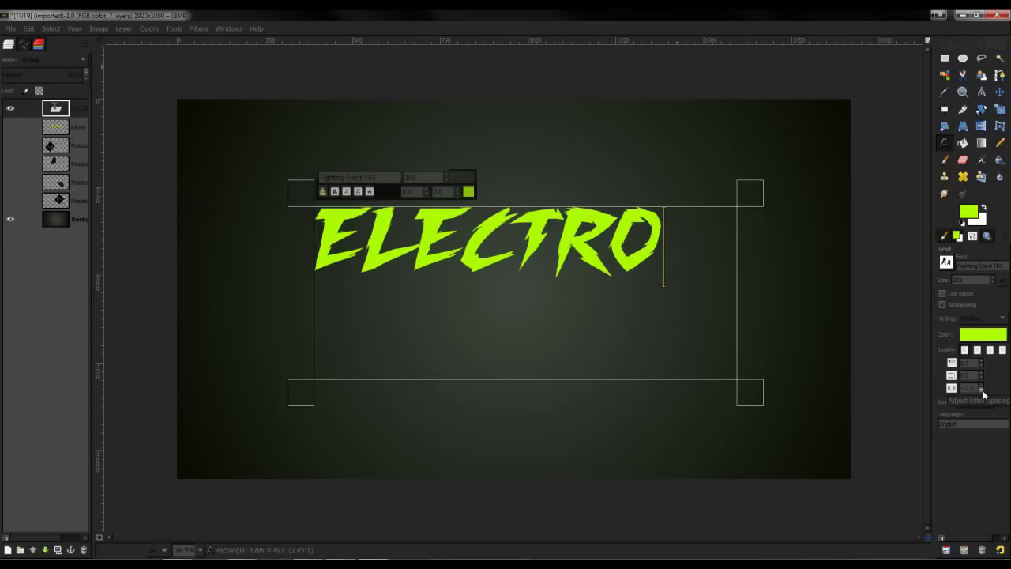
pyautogui.click(983, 393)
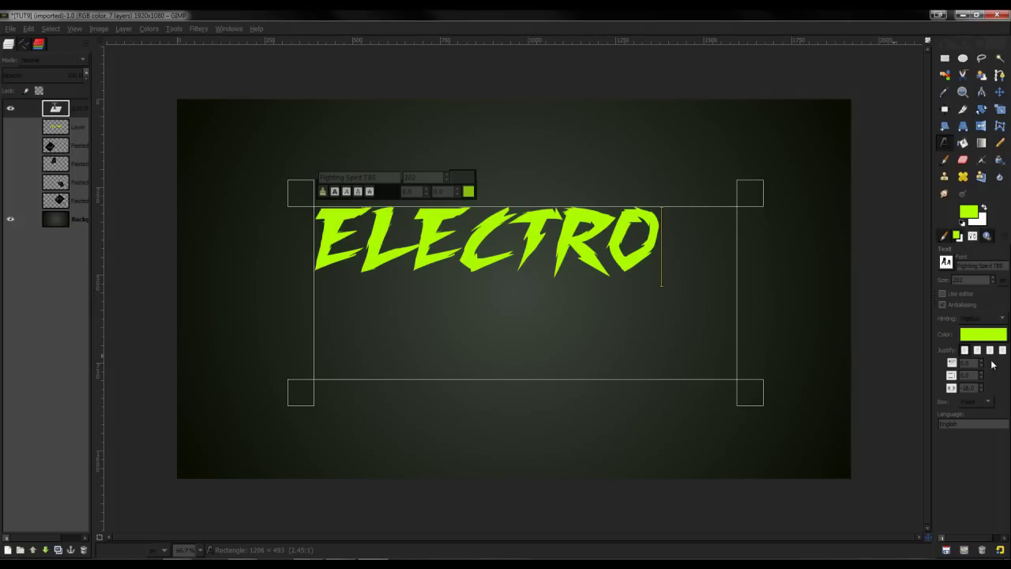
# - Tighten the letter spacing a bit more, then select the ELECTRO letter shapes grown by 5
pyautogui.click(983, 392)
pyautogui.click(983, 392)
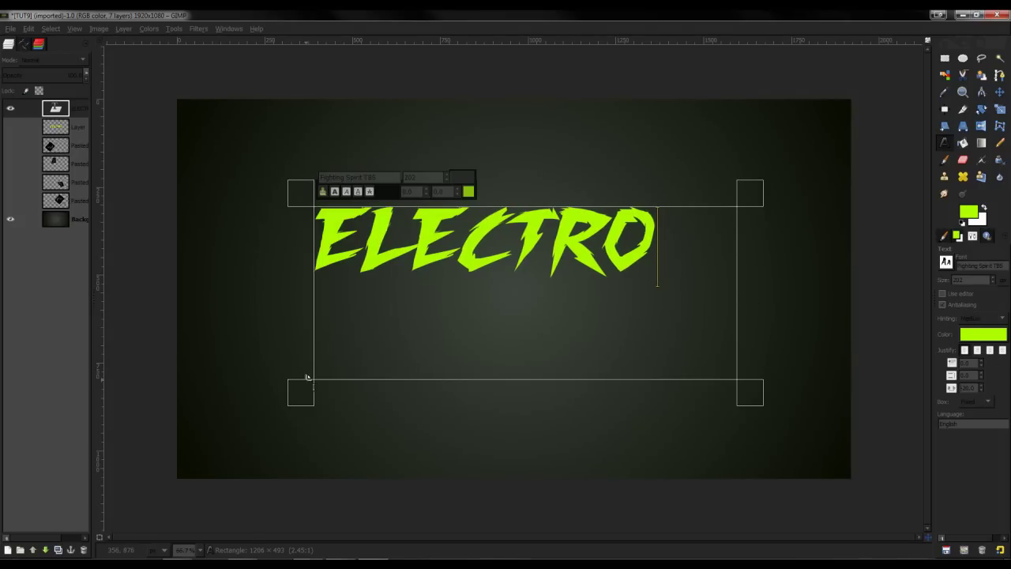
pyautogui.rightClick(62, 109)
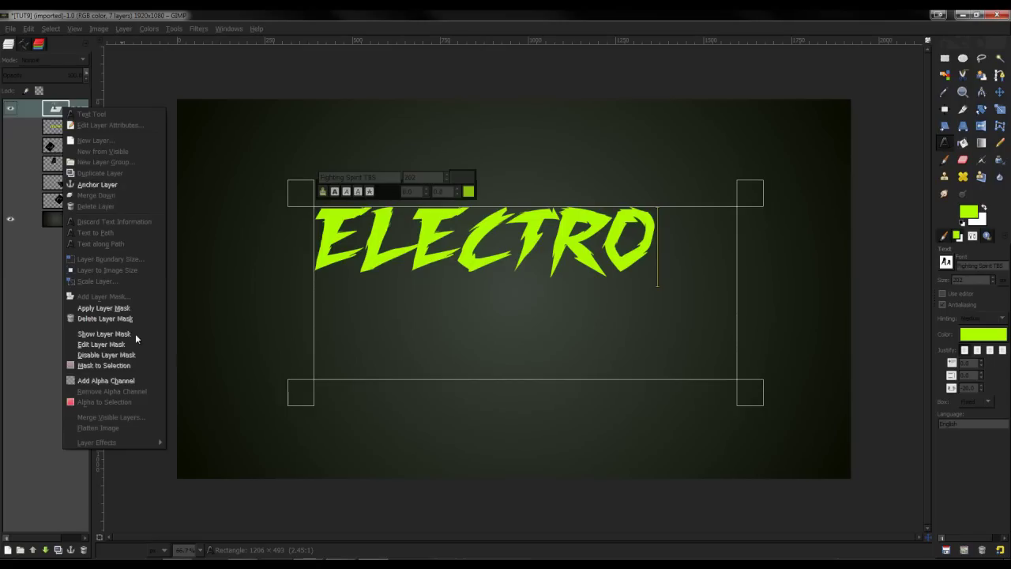
pyautogui.click(105, 401)
pyautogui.click(50, 29)
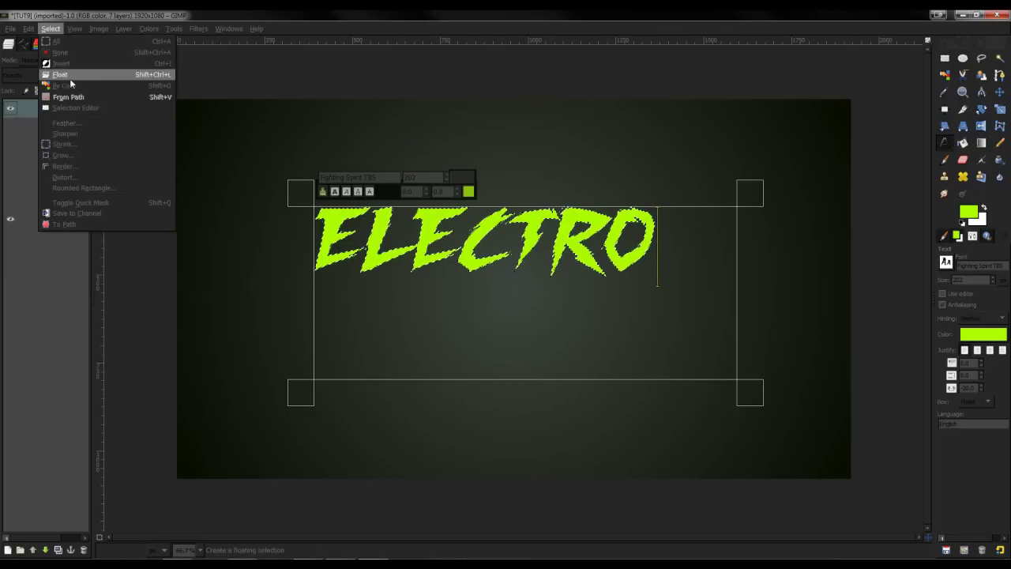
pyautogui.click(56, 107)
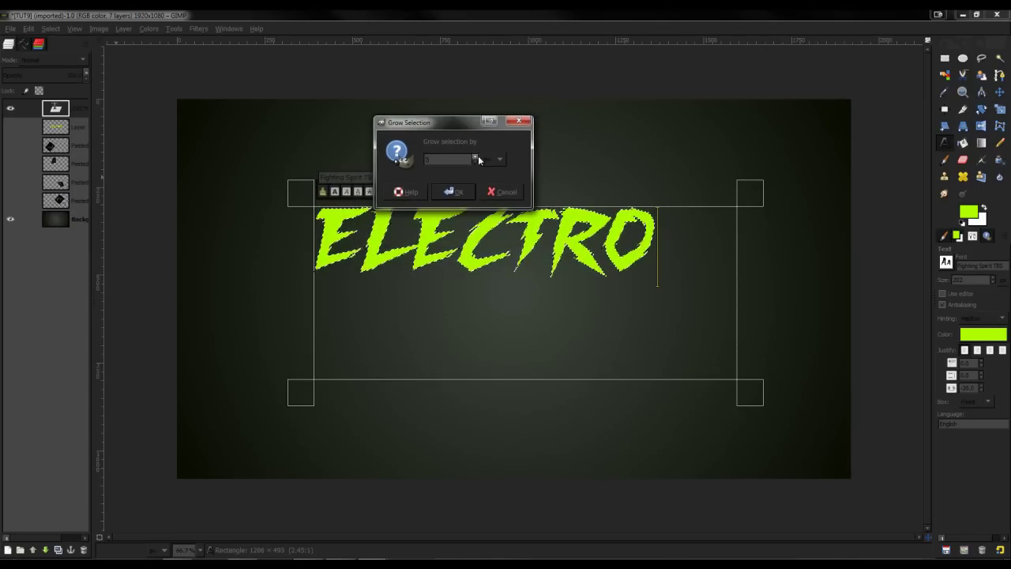
pyautogui.click(453, 192)
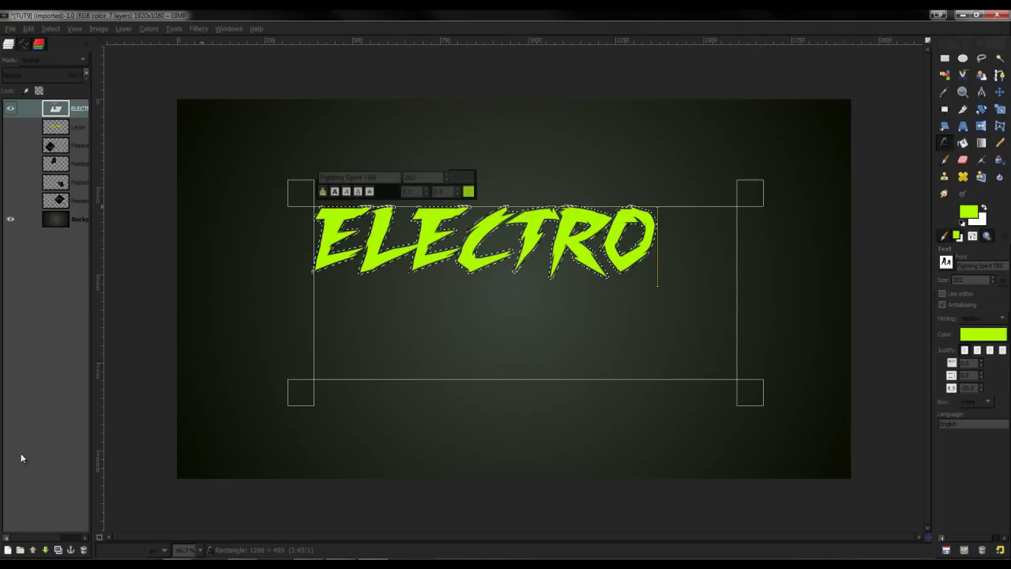
# - Fill the grown selection with black on a new transparent layer
pyautogui.click(6, 549)
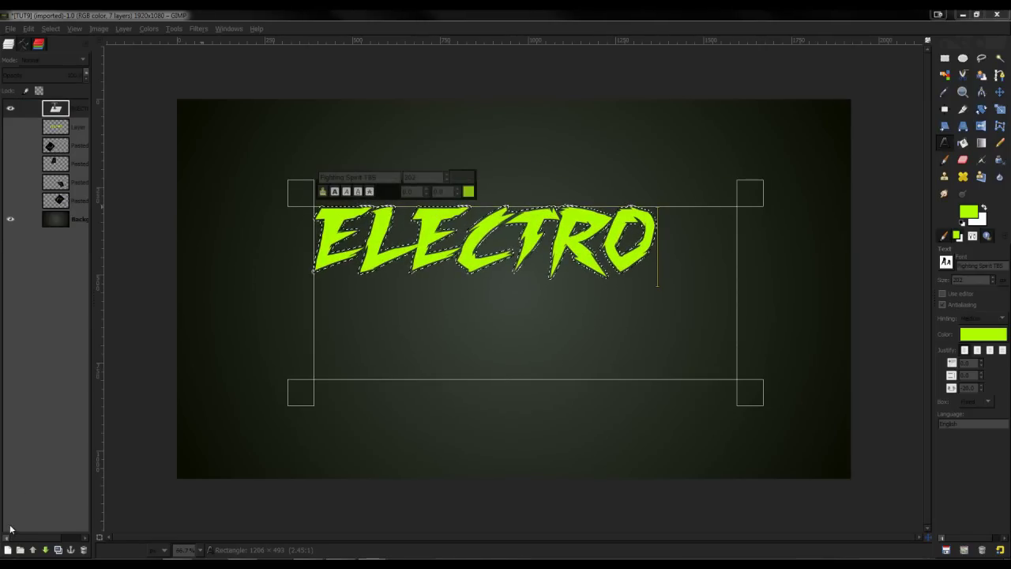
pyautogui.press('Return')
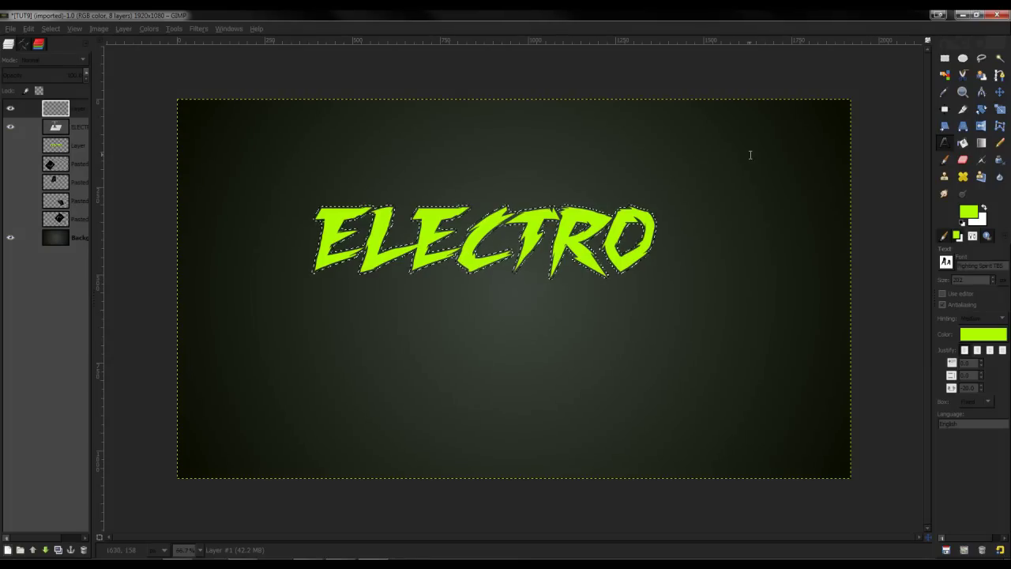
pyautogui.click(962, 142)
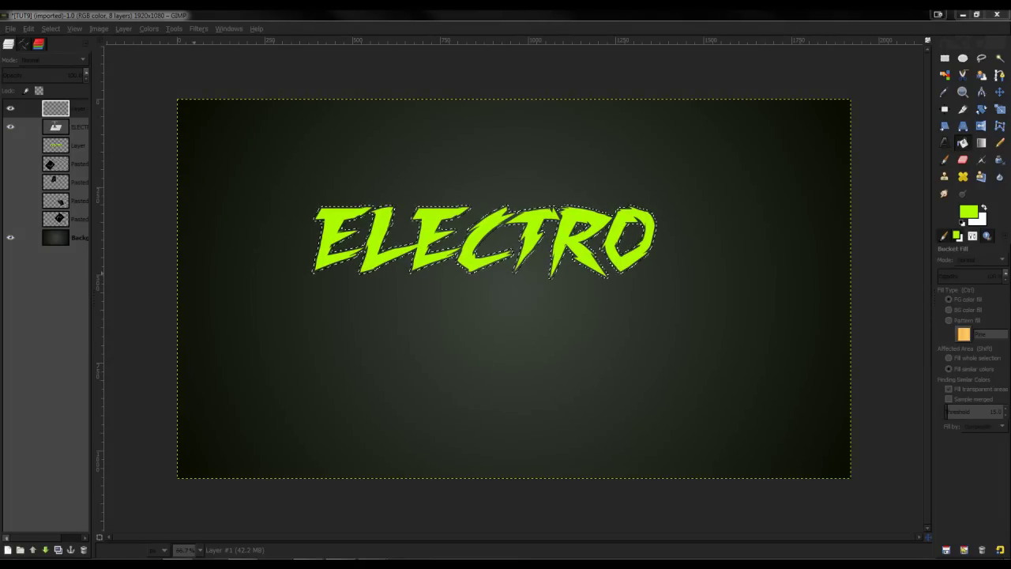
pyautogui.click(968, 210)
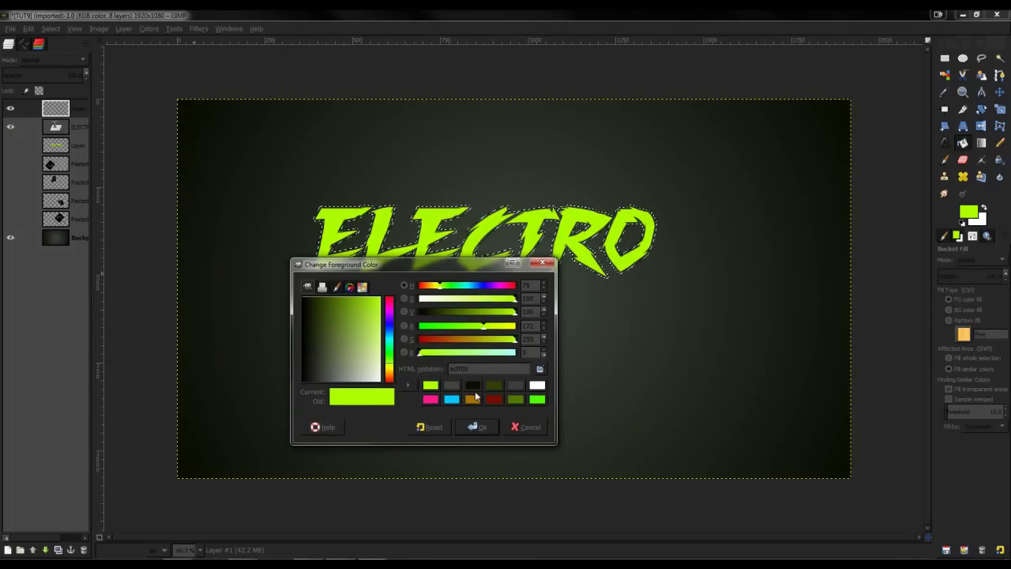
pyautogui.click(475, 388)
pyautogui.click(476, 428)
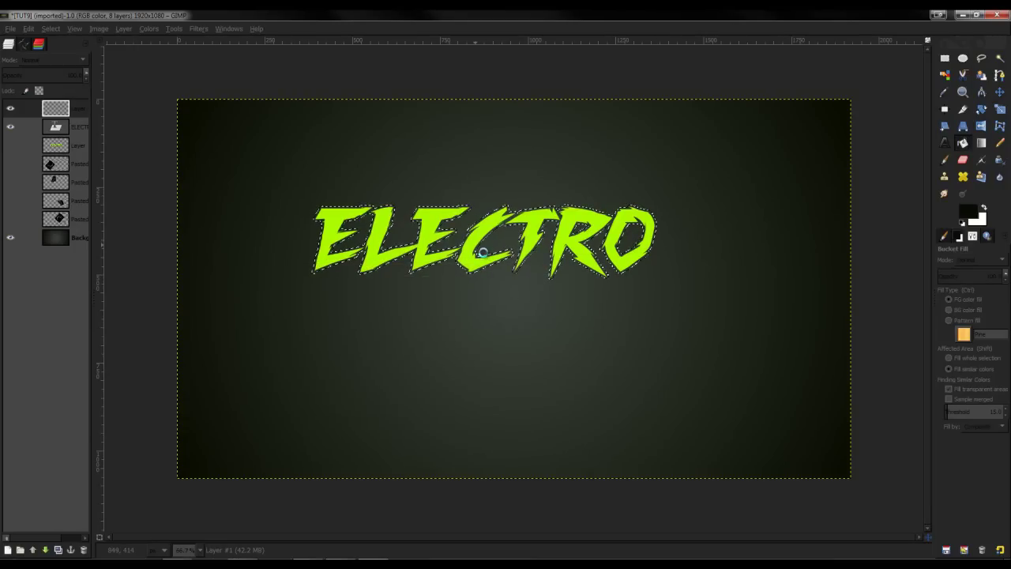
pyautogui.click(483, 252)
pyautogui.click(978, 358)
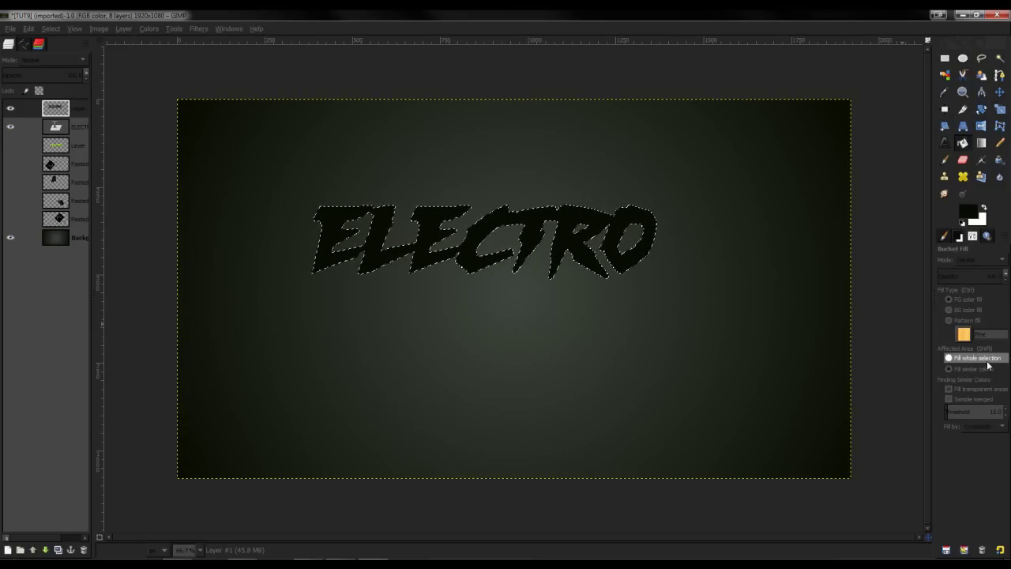
pyautogui.click(987, 367)
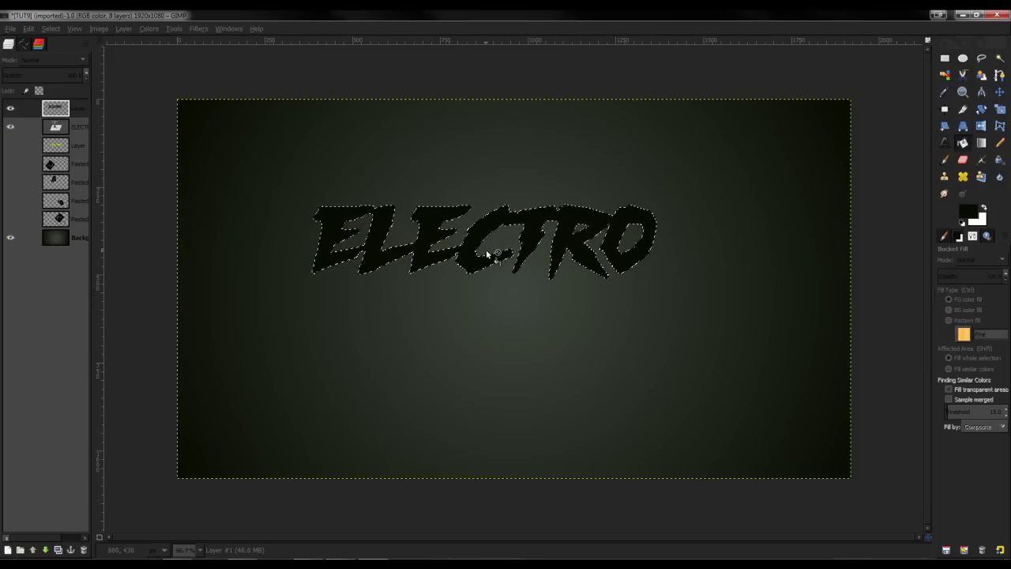
# - Deselect and move the black outline layer below the ELECTRO text layer
pyautogui.hotkey('shift', 'ctrl', 'a')
pyautogui.click(75, 107)
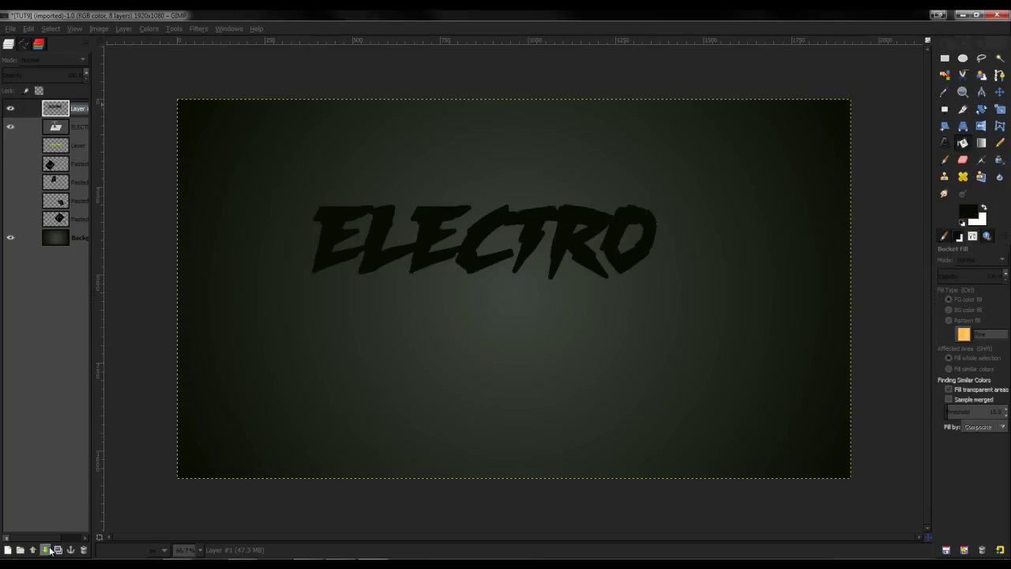
pyautogui.click(45, 548)
pyautogui.scroll(1, 551, 251)
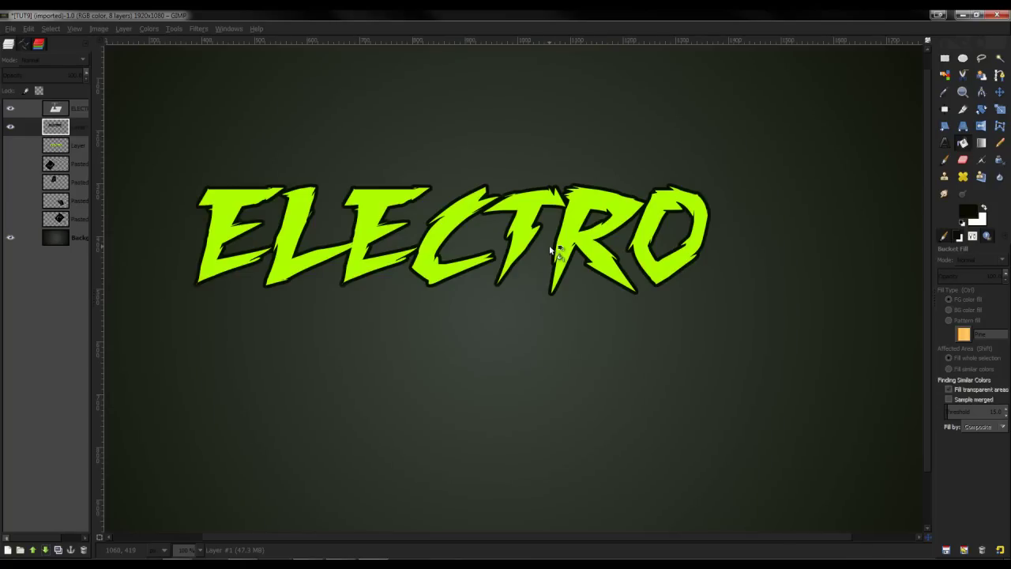
# - Open the recent texture image textures4ever_vol_5_sample1.jpg and copy all of it
pyautogui.click(10, 29)
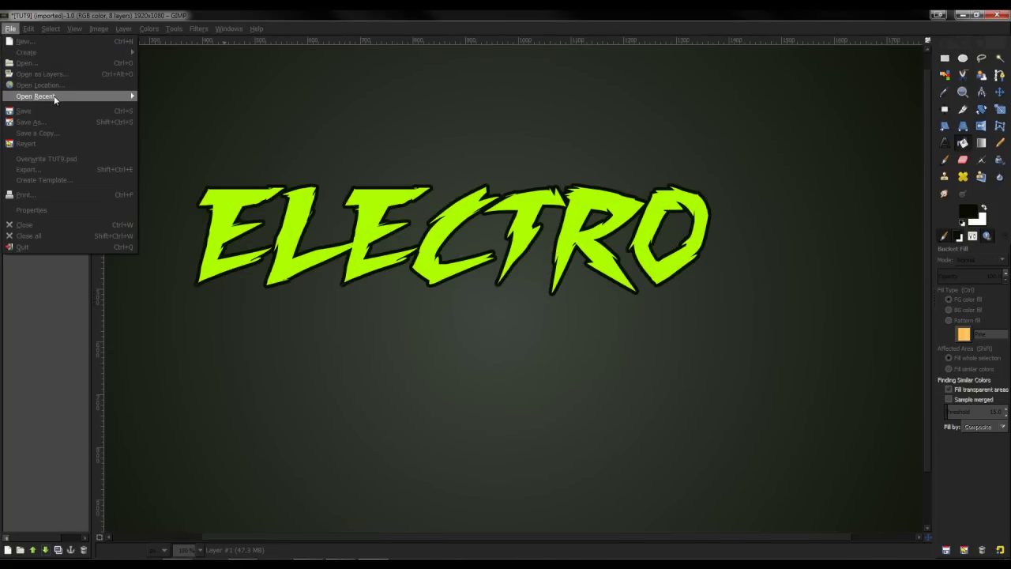
pyautogui.moveTo(83, 97)
pyautogui.click(203, 129)
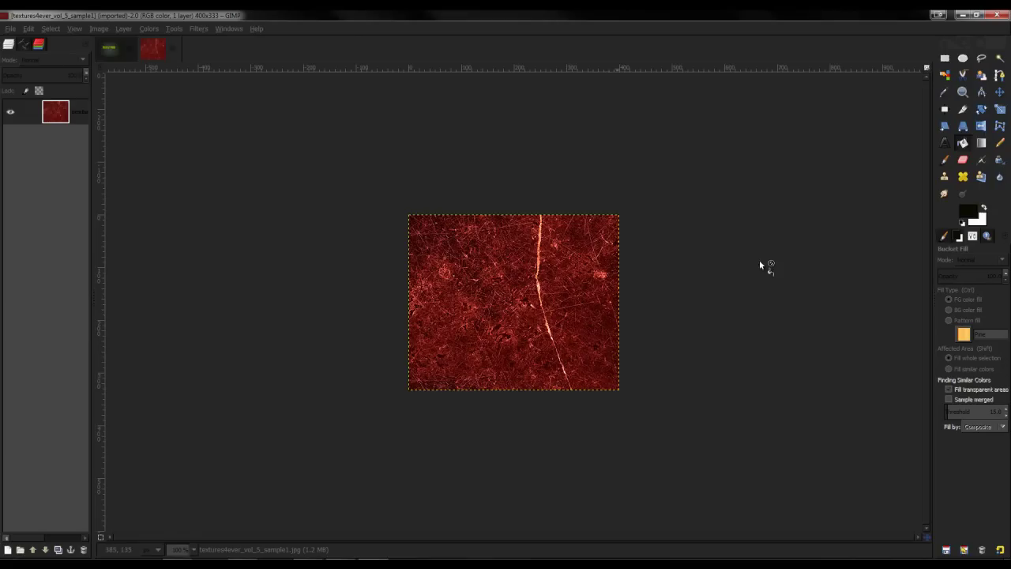
pyautogui.click(999, 92)
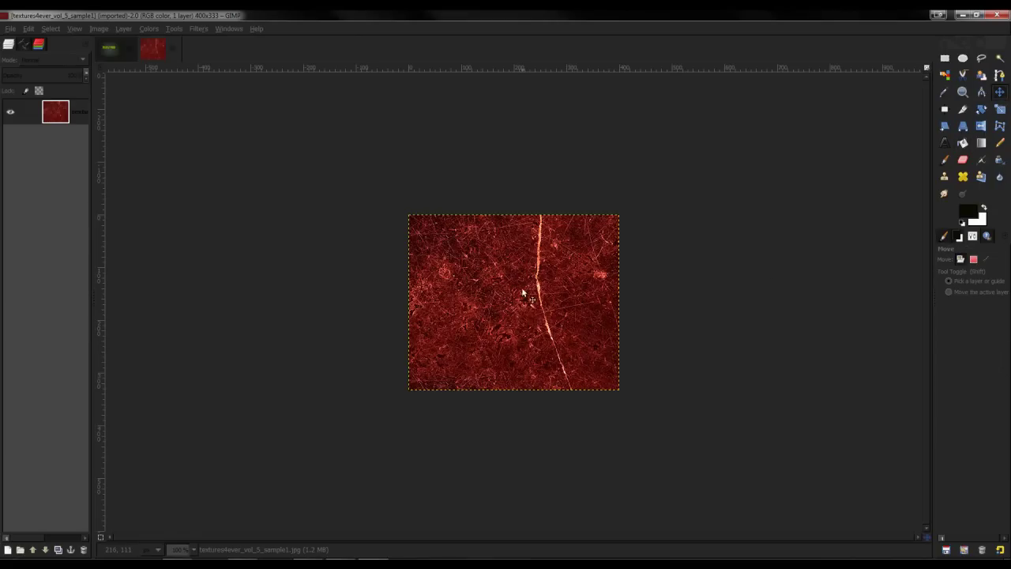
pyautogui.hotkey('ctrl', 'a')
pyautogui.hotkey('ctrl', 'c')
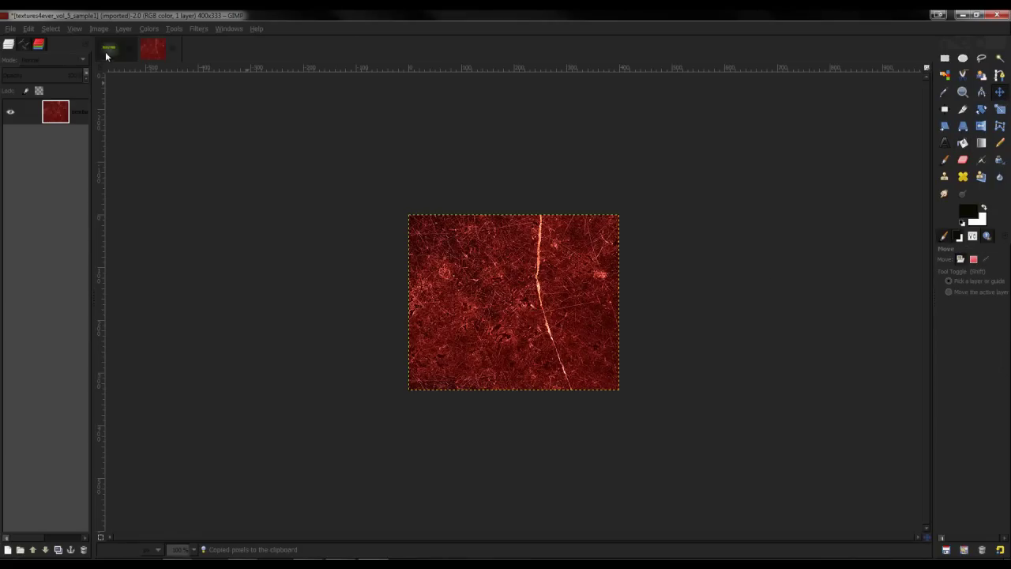
# - Paste the texture into the ELECTRO image as a new layer over the first letters
pyautogui.click(106, 50)
pyautogui.hotkey('ctrl', 'v')
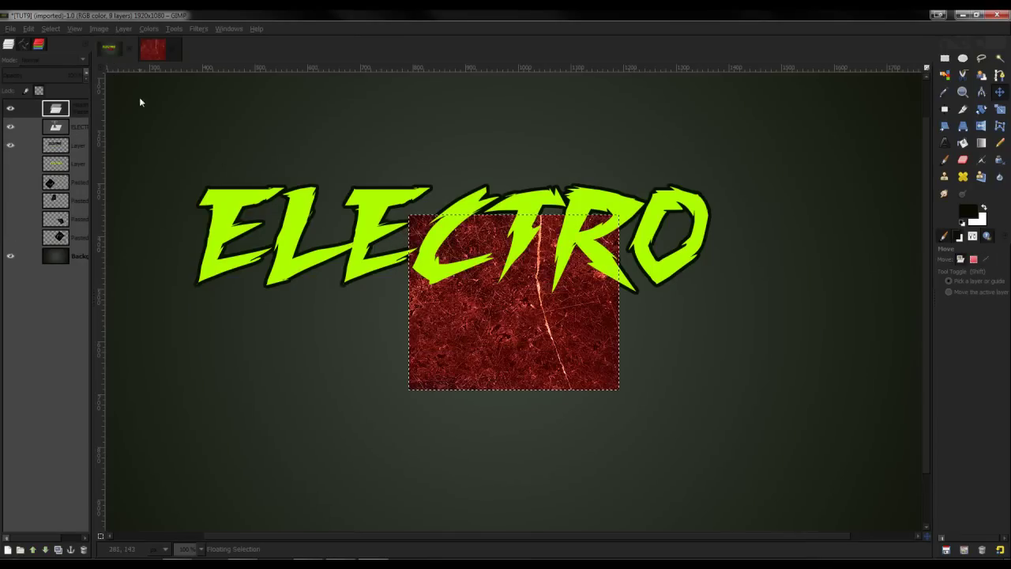
pyautogui.rightClick(83, 108)
pyautogui.click(139, 131)
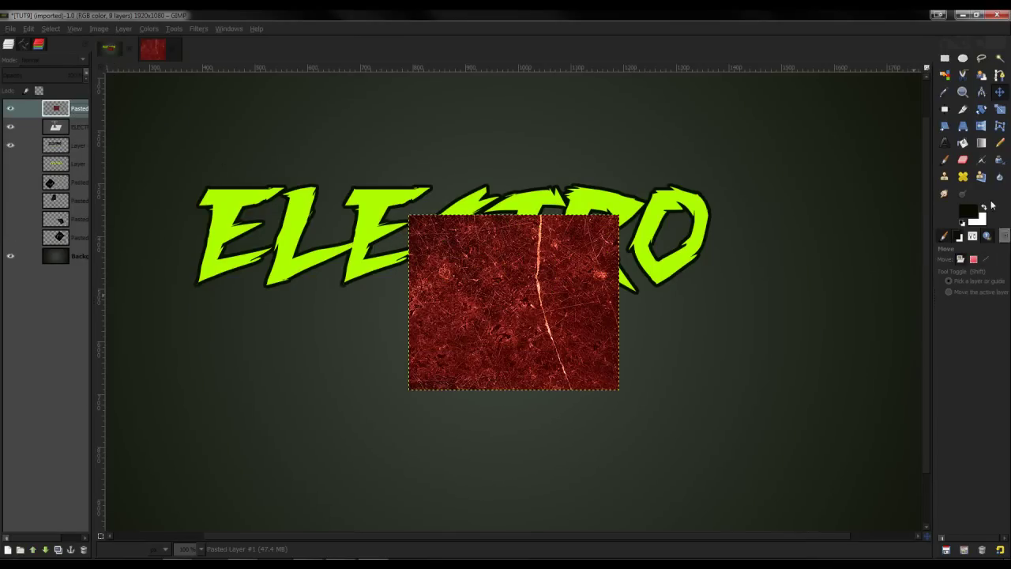
pyautogui.moveTo(464, 315); pyautogui.dragTo(244, 262)
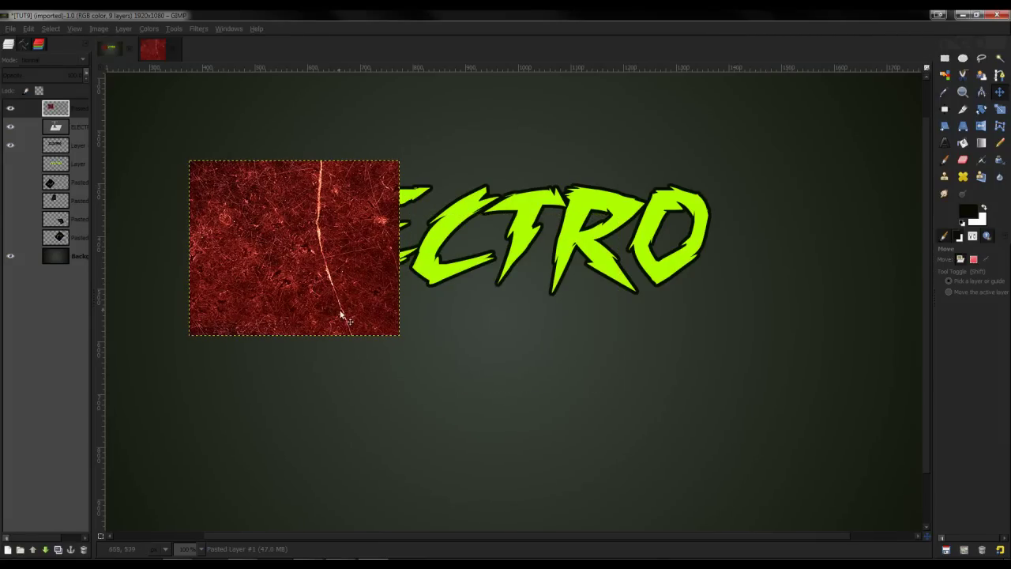
# - Duplicate the pasted texture layer twice and select the second copy
pyautogui.rightClick(58, 134)
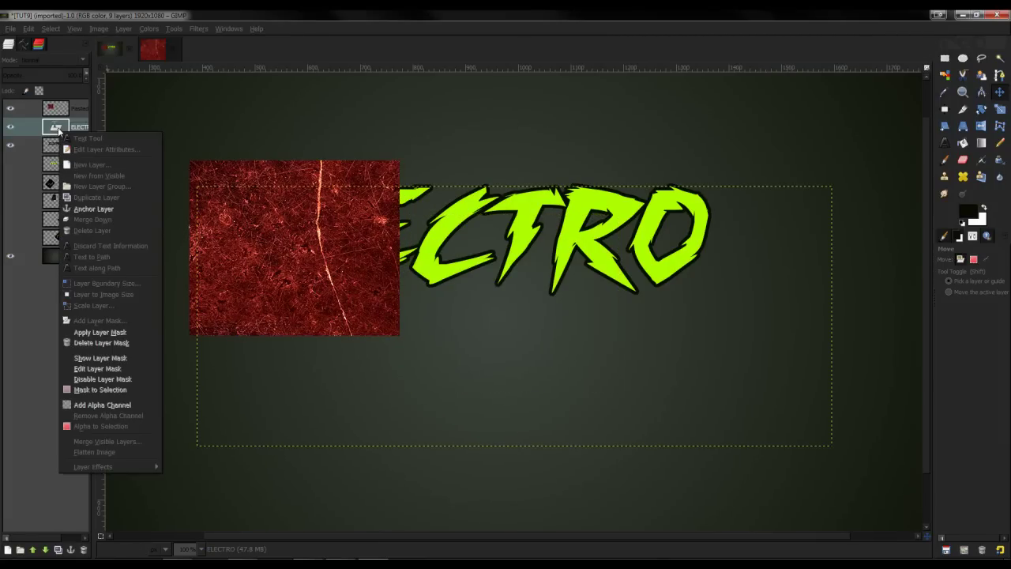
pyautogui.press('Escape')
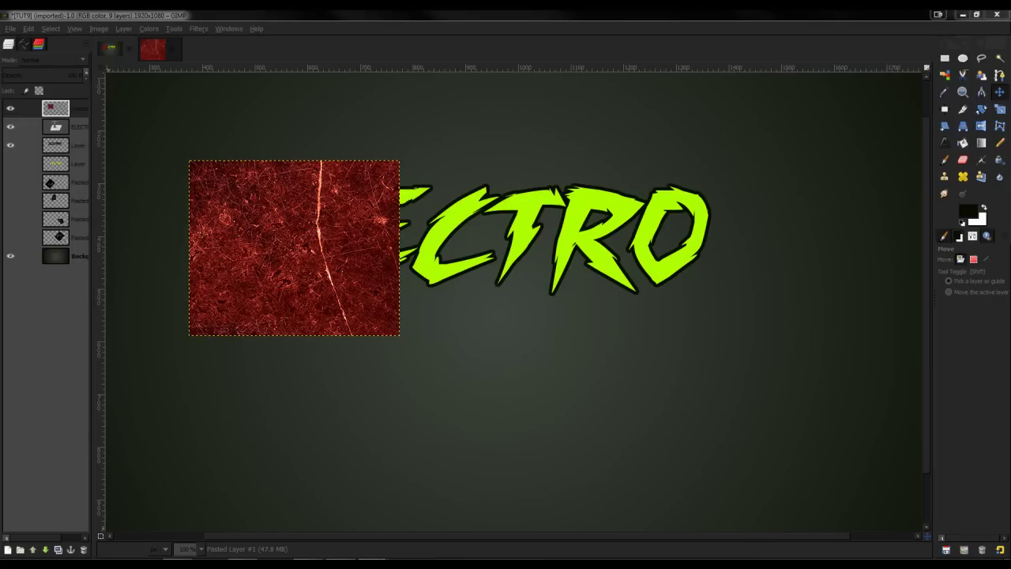
pyautogui.click(58, 550)
pyautogui.click(58, 549)
pyautogui.click(58, 549)
pyautogui.click(57, 126)
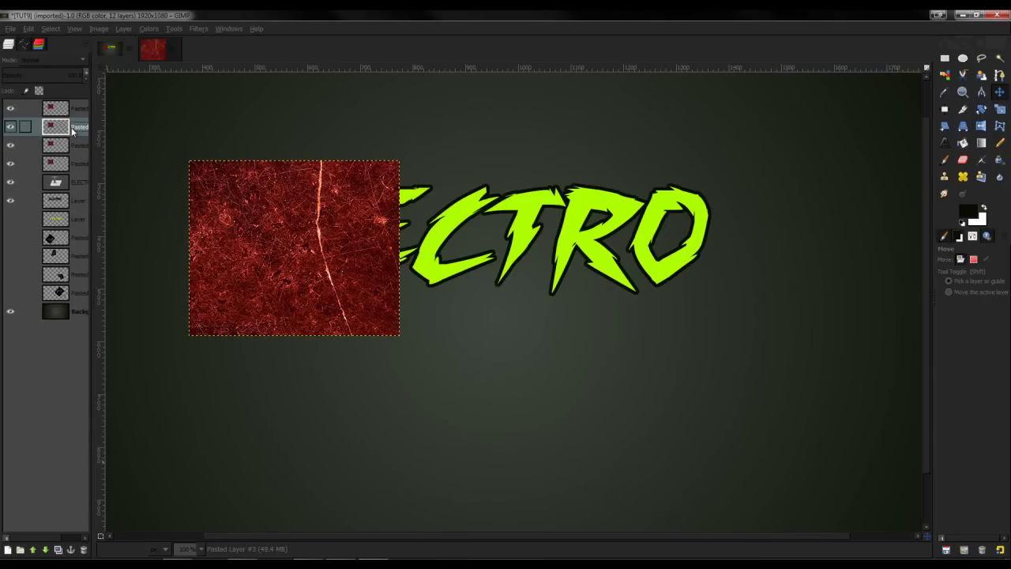
# - Load the ELECTRO letter shapes as a selection and shift a texture copy slightly left and down
pyautogui.click(57, 108)
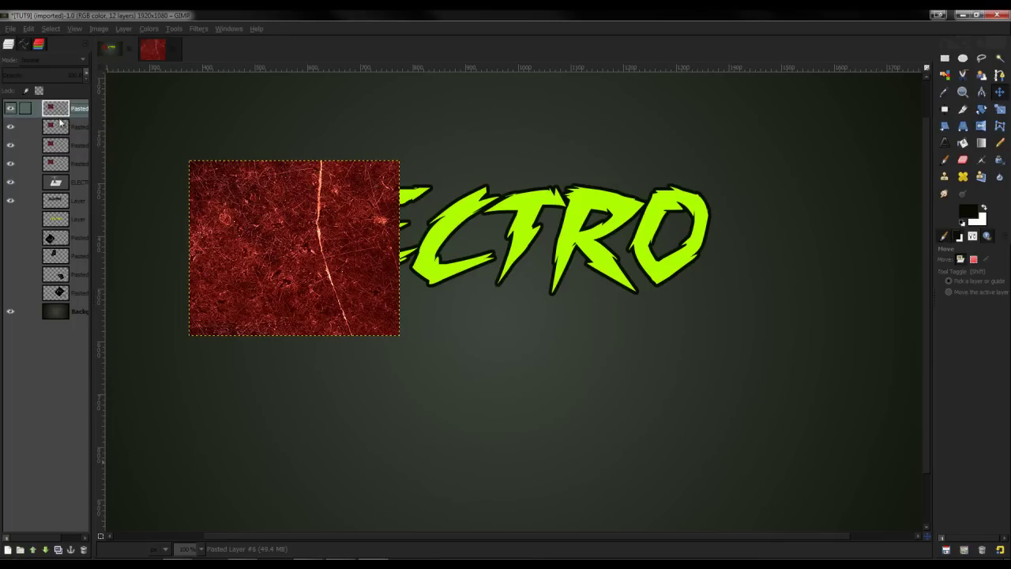
pyautogui.click(55, 163)
pyautogui.click(58, 108)
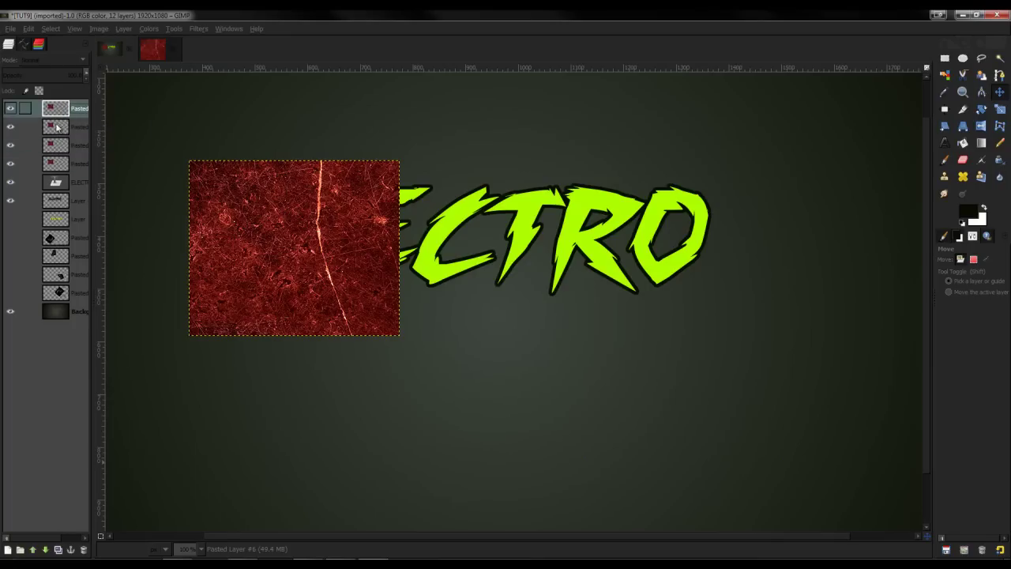
pyautogui.click(55, 182)
pyautogui.rightClick(57, 183)
pyautogui.click(118, 478)
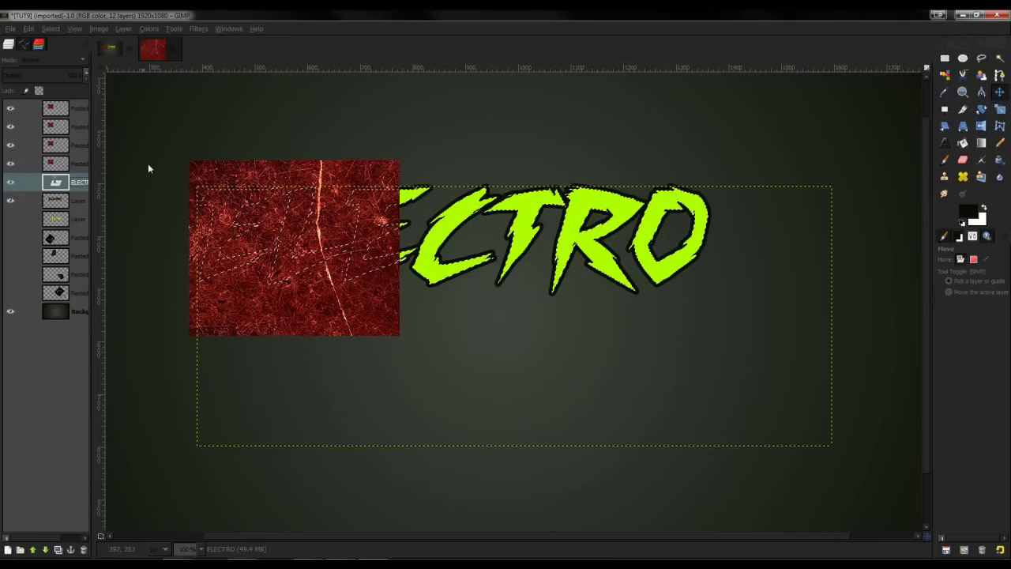
pyautogui.click(55, 163)
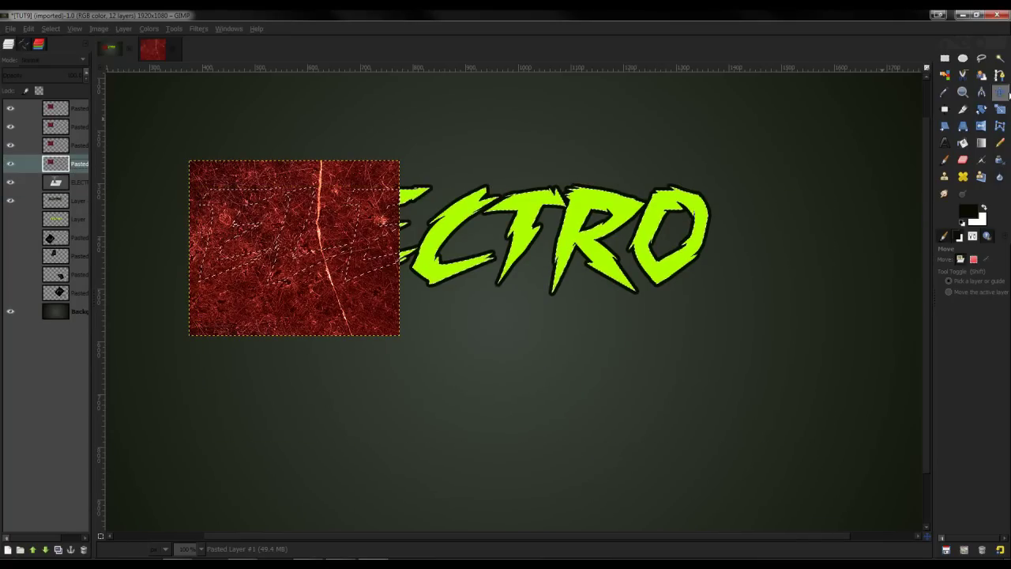
pyautogui.moveTo(331, 185); pyautogui.dragTo(318, 192)
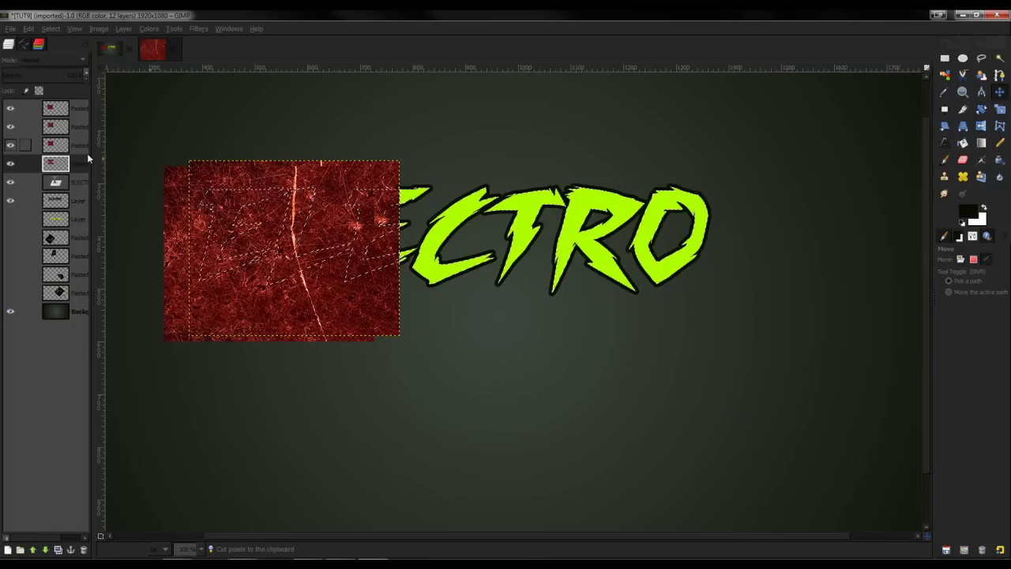
# - Cut and paste the letter-shaped texture to a new layer, then delete the extra pasted layer
pyautogui.hotkey('ctrl', 'x')
pyautogui.hotkey('ctrl', 'v')
pyautogui.rightClick(59, 99)
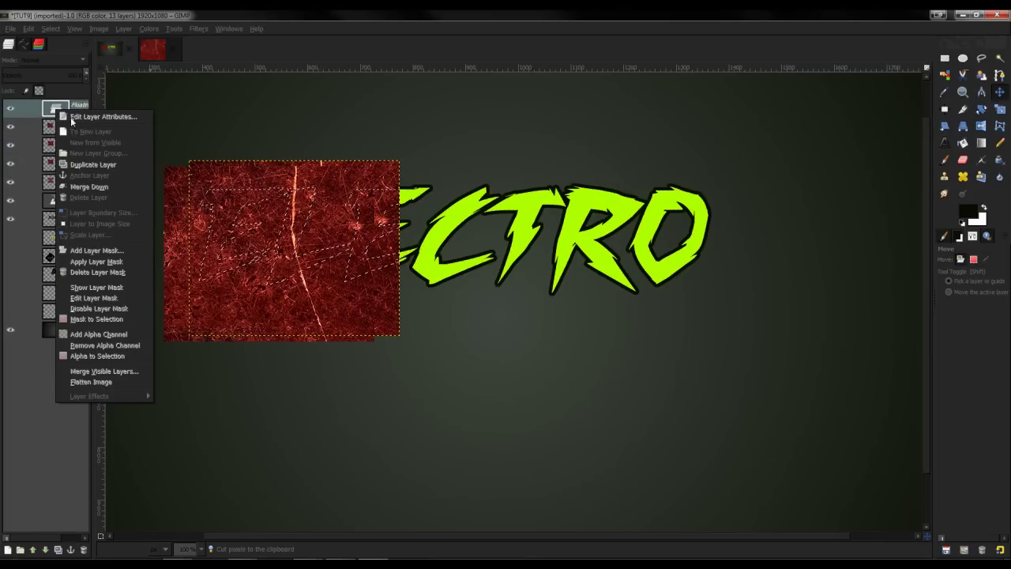
pyautogui.click(78, 131)
pyautogui.click(71, 181)
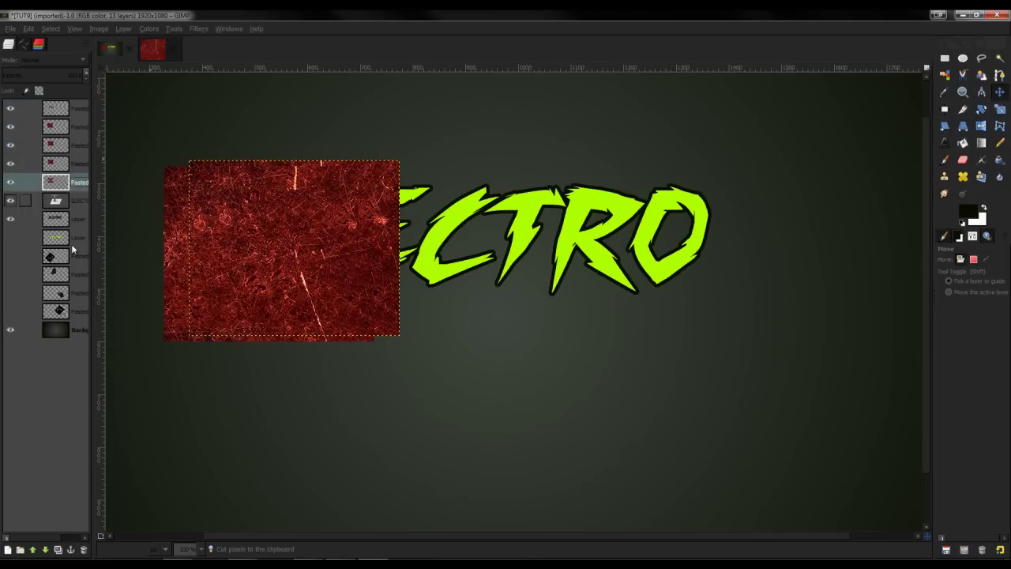
pyautogui.click(84, 550)
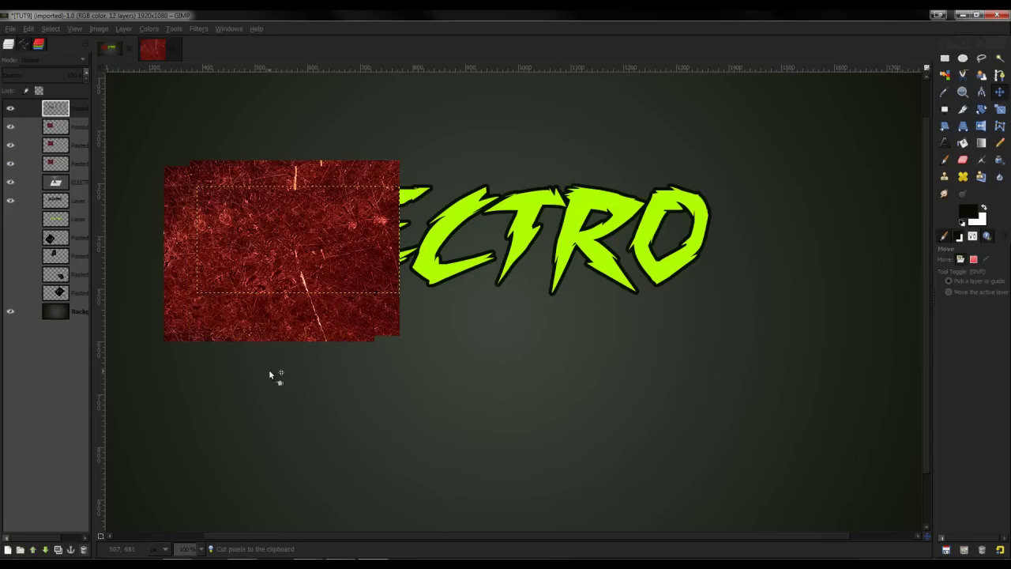
pyautogui.click(49, 126)
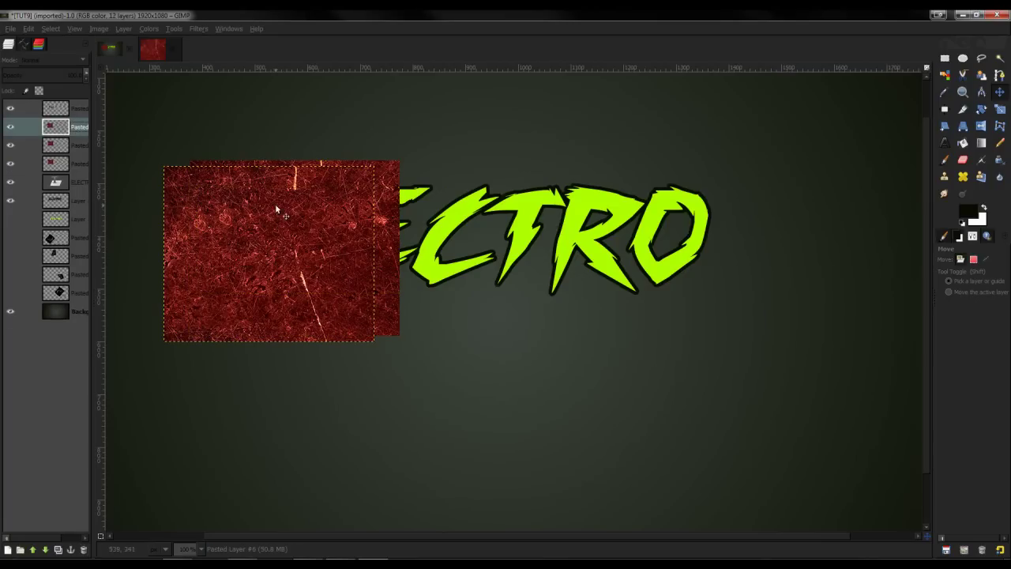
# - Select the ELECTRO letter shapes and move a texture copy right over the middle letters
pyautogui.rightClick(65, 186)
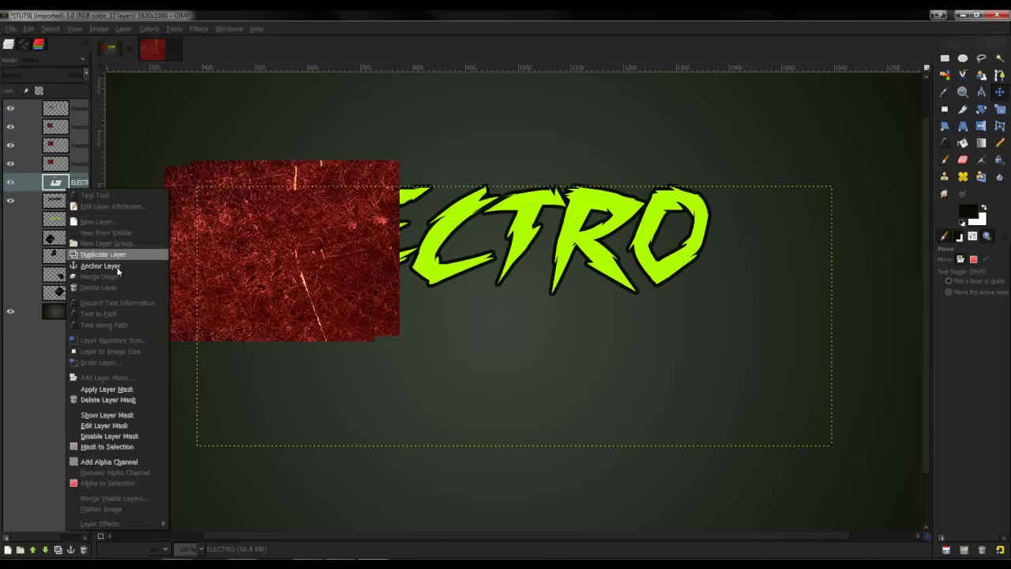
pyautogui.click(143, 484)
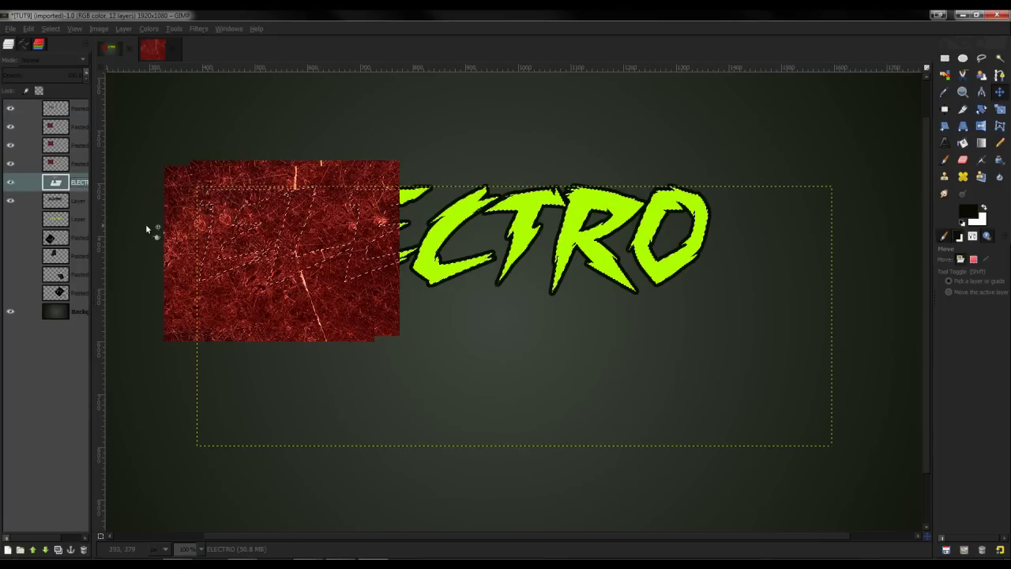
pyautogui.click(63, 128)
pyautogui.moveTo(313, 183); pyautogui.dragTo(486, 183)
pyautogui.click(485, 183)
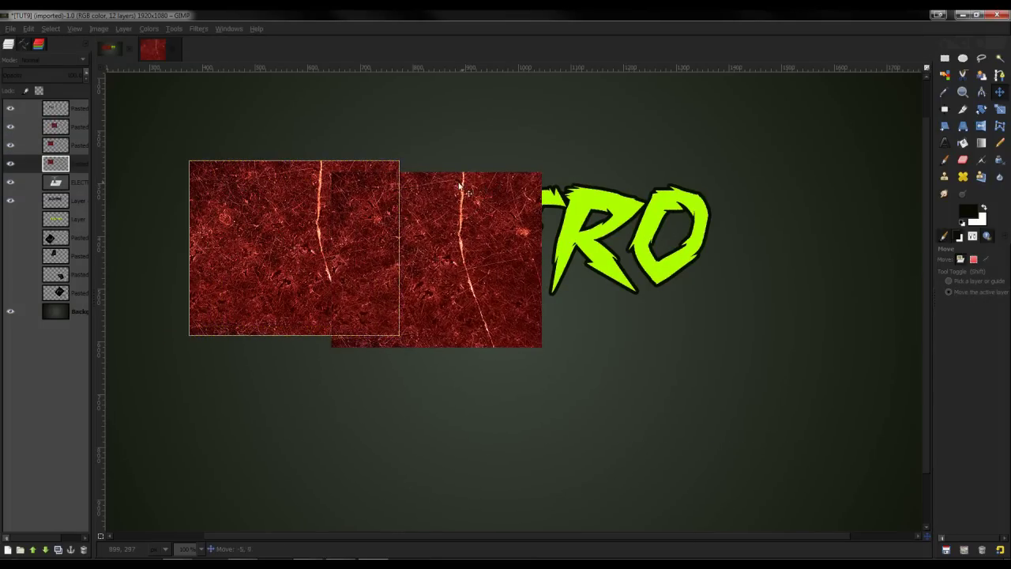
pyautogui.moveTo(465, 180)
pyautogui.mouseDown()
pyautogui.moveTo(431, 173)
pyautogui.moveTo(460, 181)
pyautogui.mouseUp()
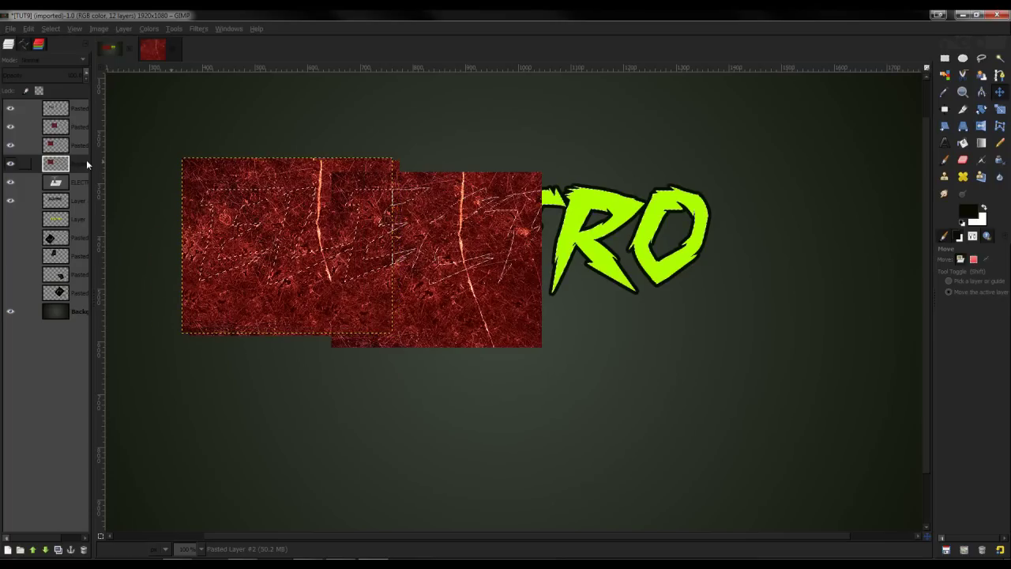
# - Move Pasted Layer #6 beside the other copy and rotate it 45°
pyautogui.click(86, 162)
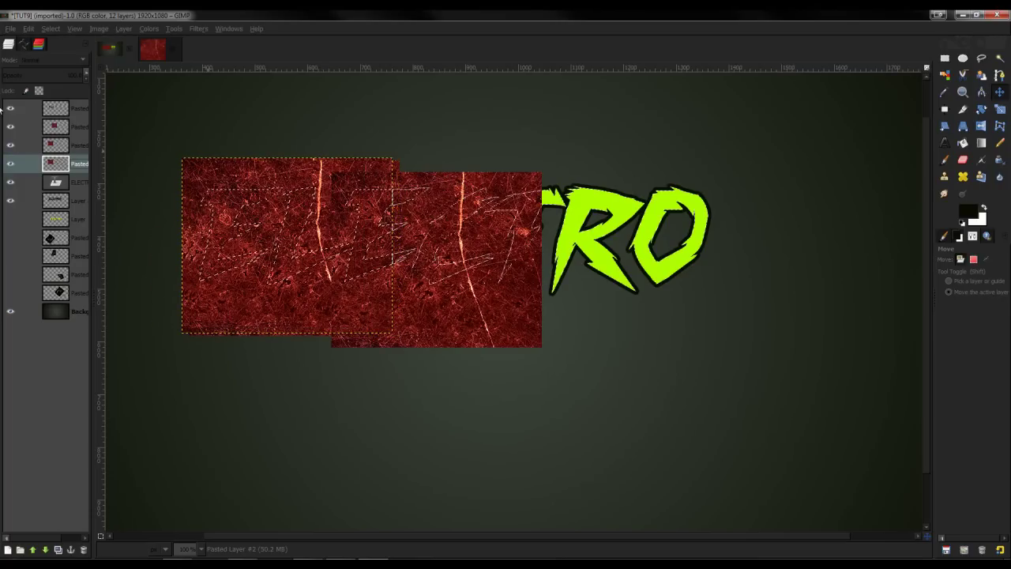
pyautogui.click(83, 144)
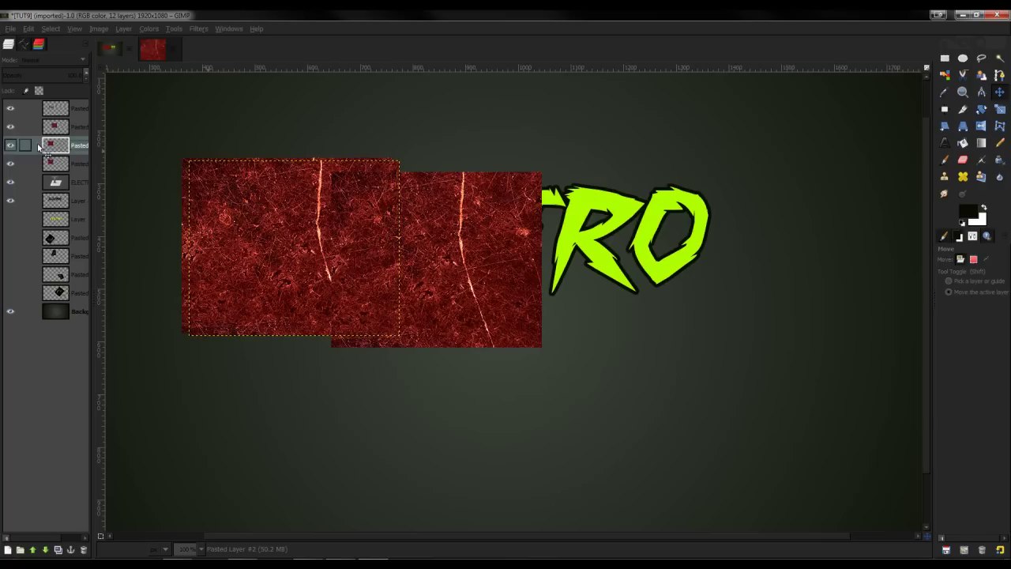
pyautogui.click(83, 126)
pyautogui.moveTo(502, 192); pyautogui.dragTo(463, 176)
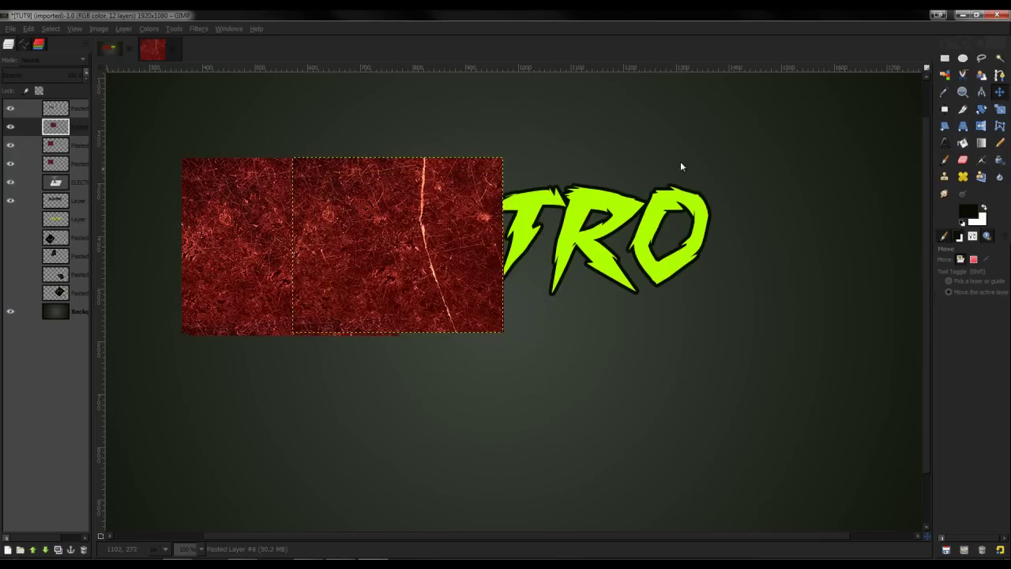
pyautogui.click(981, 108)
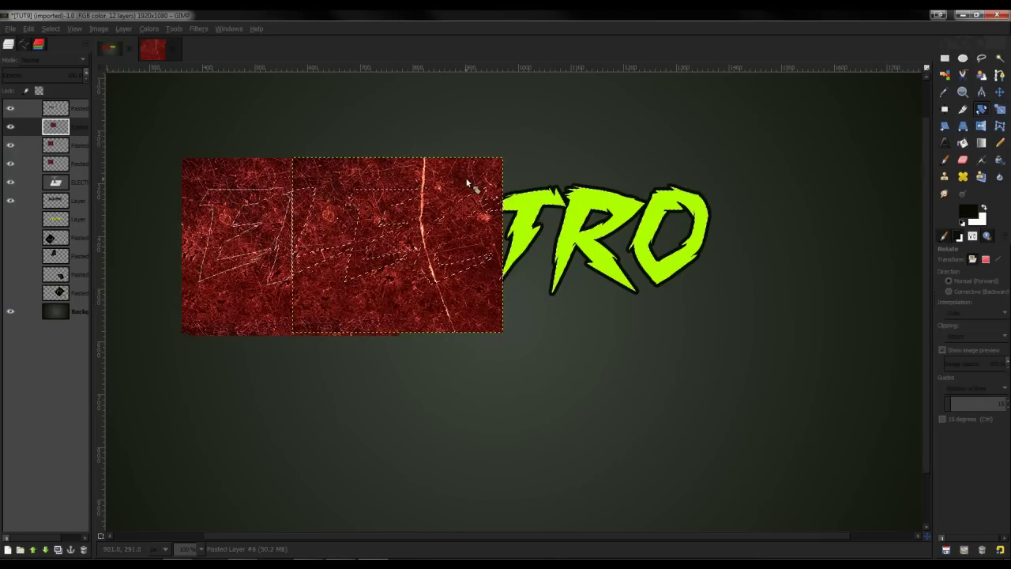
pyautogui.moveTo(466, 183); pyautogui.dragTo(501, 259)
pyautogui.press('Escape')
pyautogui.press('Return')
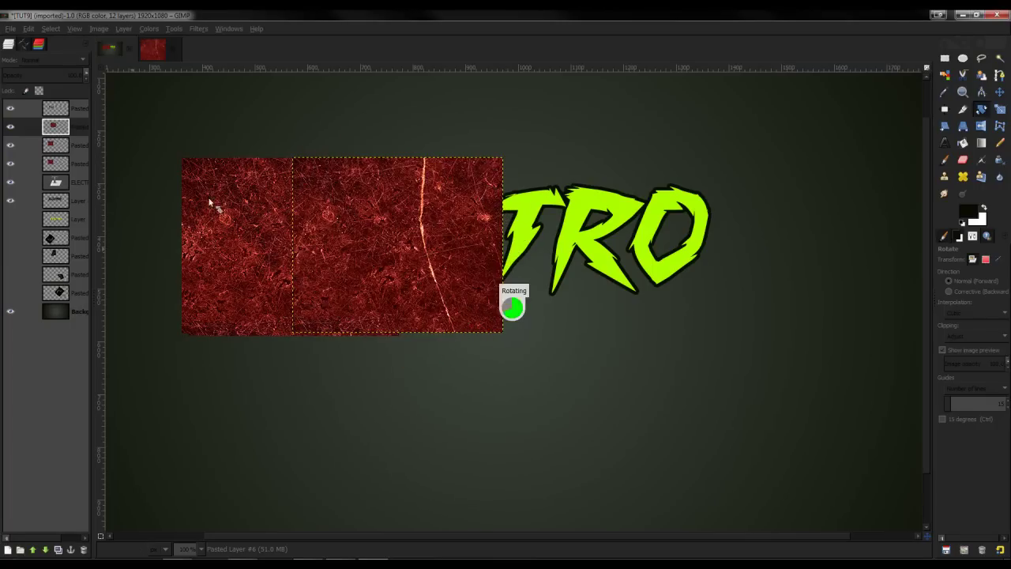
# - Put the letter-shaped texture around 'EC' on its own layer and delete the leftover rotated square
pyautogui.rightClick(60, 183)
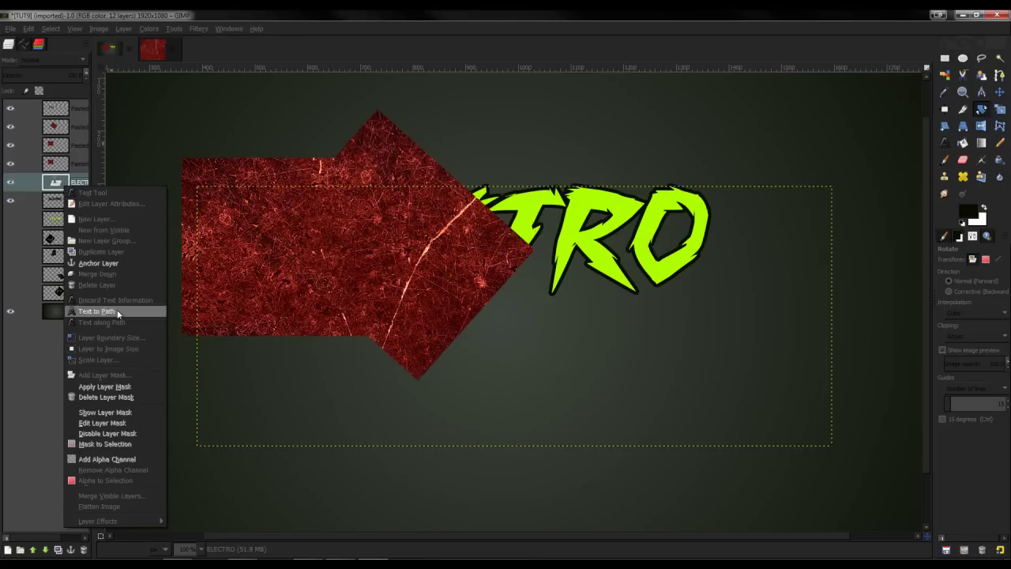
pyautogui.click(118, 480)
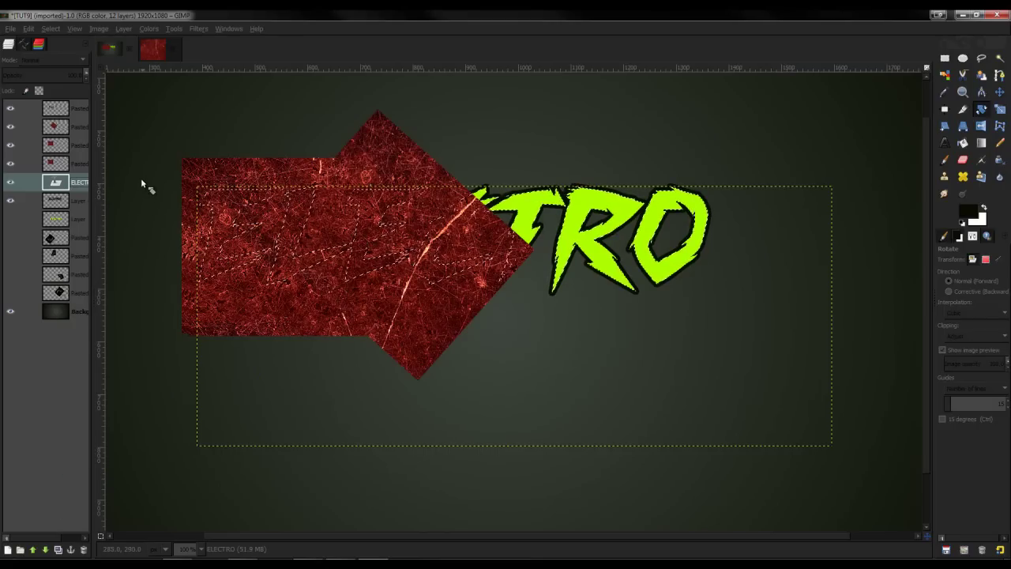
pyautogui.hotkey('ctrl', 'x')
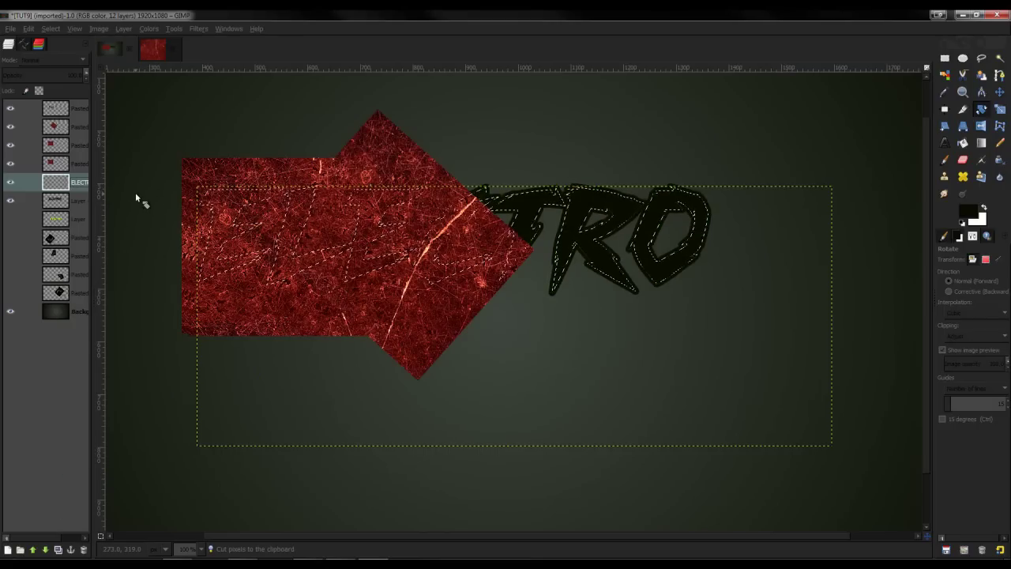
pyautogui.hotkey('ctrl', 'z')
pyautogui.click(67, 162)
pyautogui.click(68, 129)
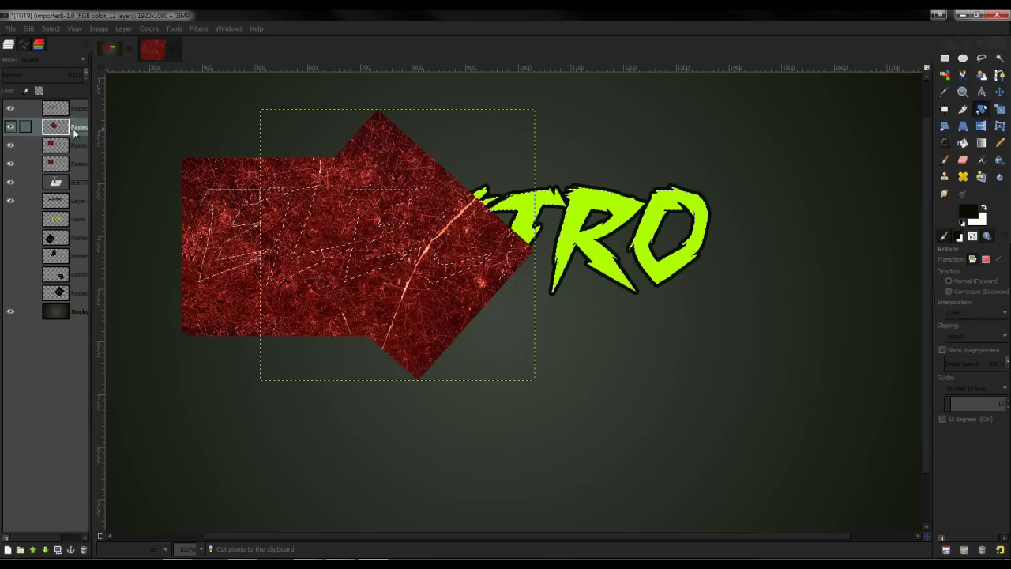
pyautogui.hotkey('ctrl', 'v')
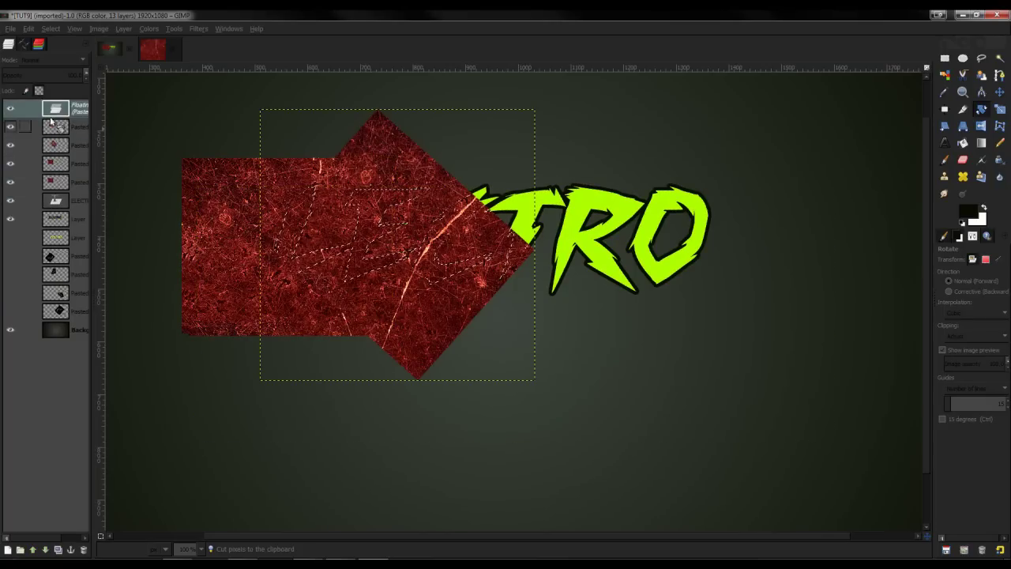
pyautogui.rightClick(67, 108)
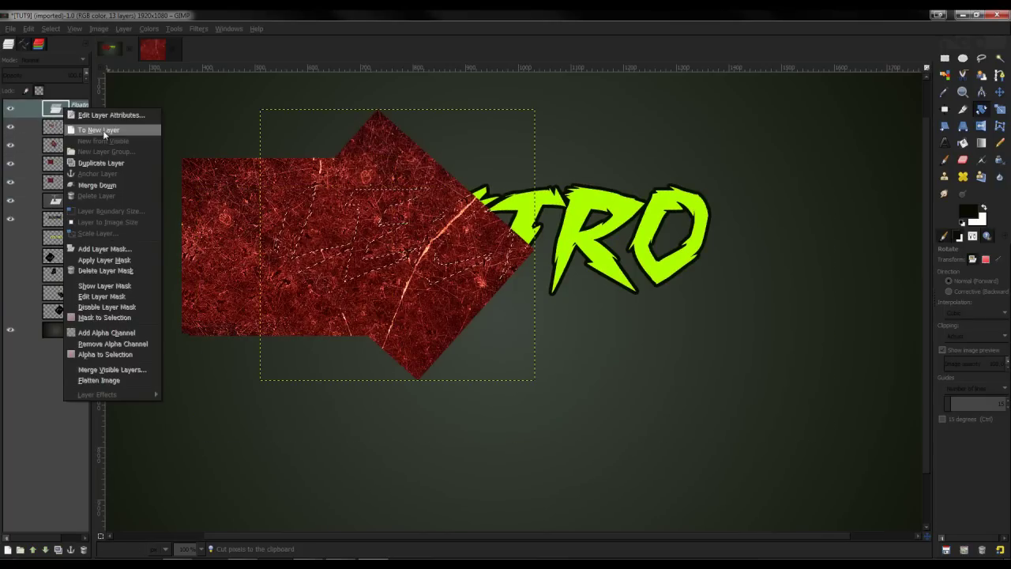
pyautogui.click(95, 128)
pyautogui.click(71, 145)
pyautogui.click(83, 550)
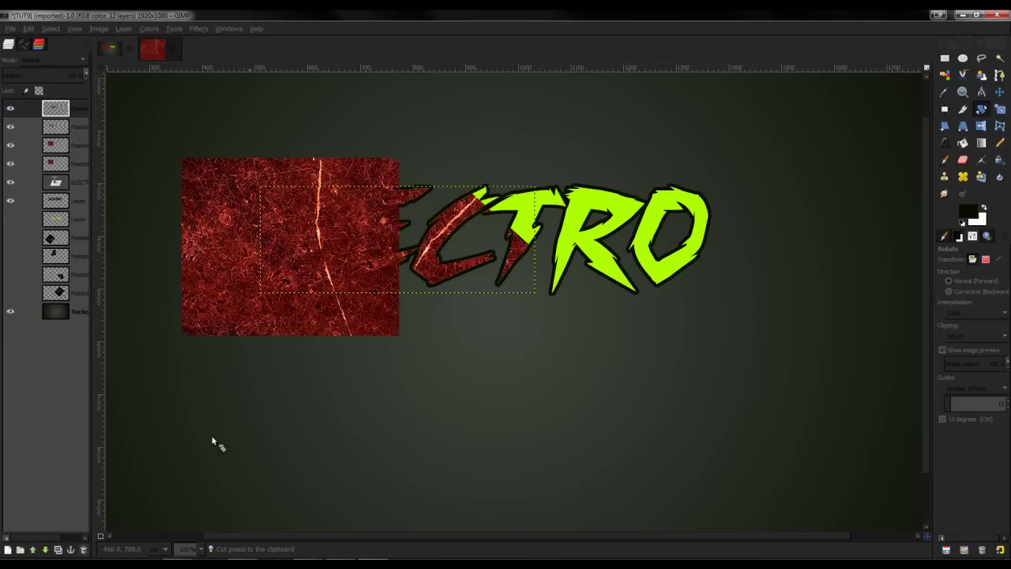
# - Tilt the left red texture layer with the Rotate tool
pyautogui.click(67, 163)
pyautogui.click(442, 208)
pyautogui.moveTo(442, 209); pyautogui.dragTo(197, 142)
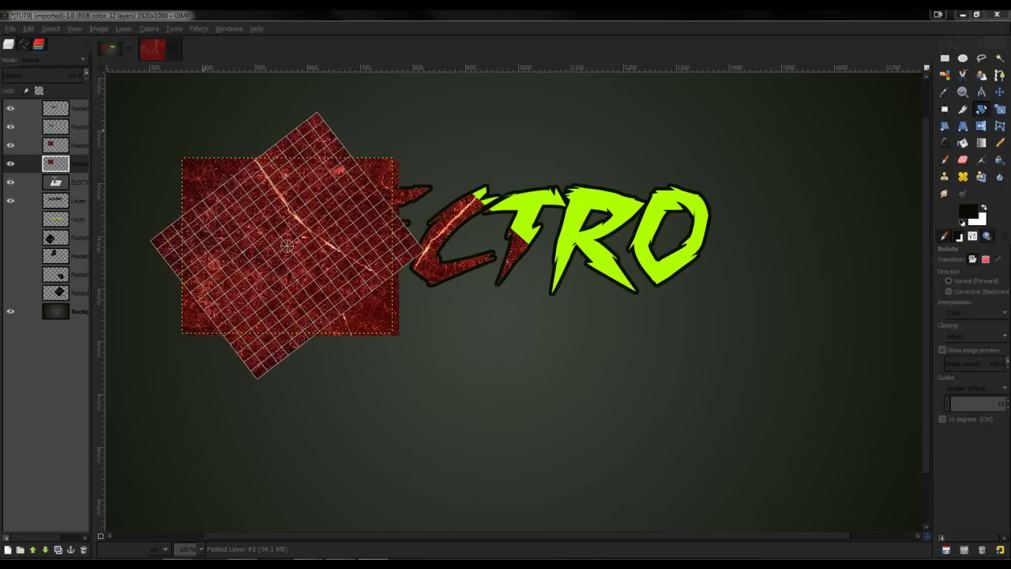
# - Apply the rotation, then move the tilted texture right and scale it larger
pyautogui.press('Return')
pyautogui.click(999, 91)
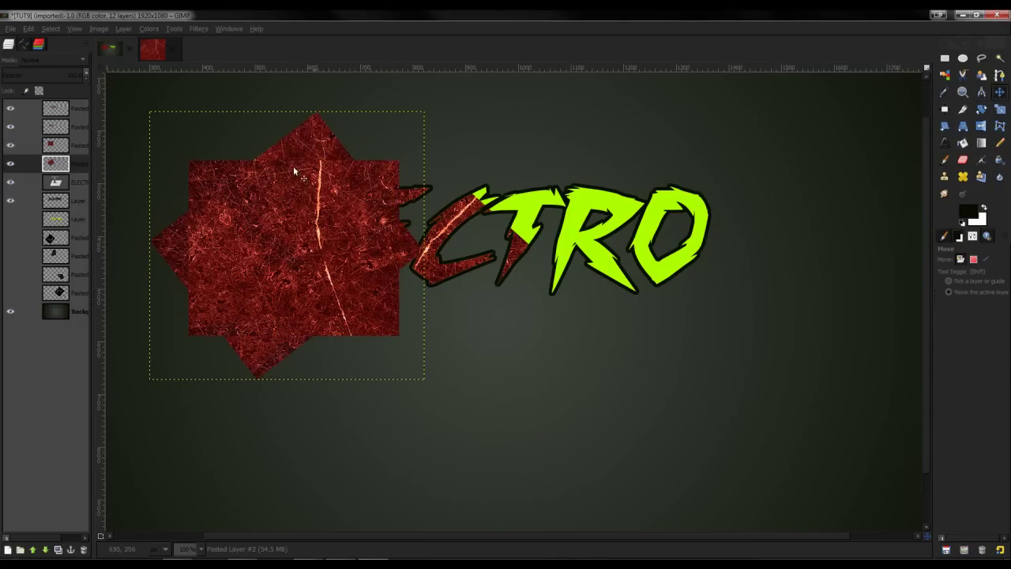
pyautogui.moveTo(274, 215); pyautogui.dragTo(544, 222)
pyautogui.click(1000, 109)
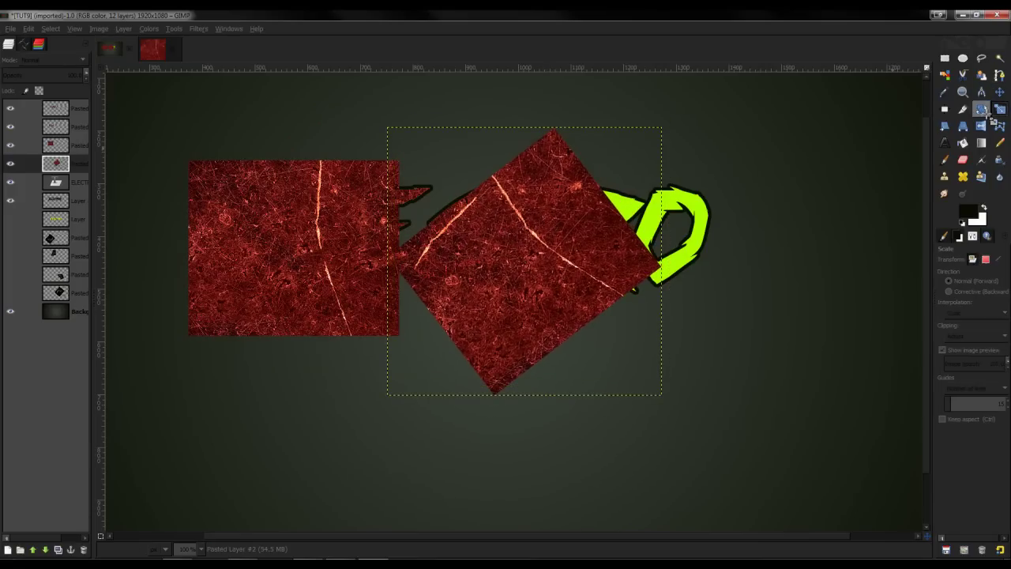
pyautogui.click(626, 220)
pyautogui.moveTo(672, 405); pyautogui.dragTo(683, 410)
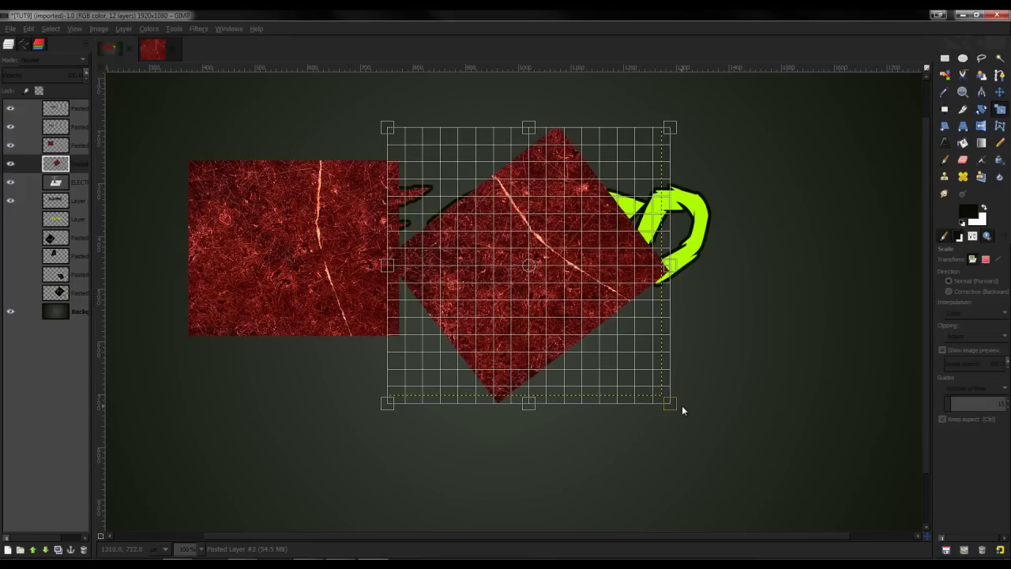
pyautogui.press('Return')
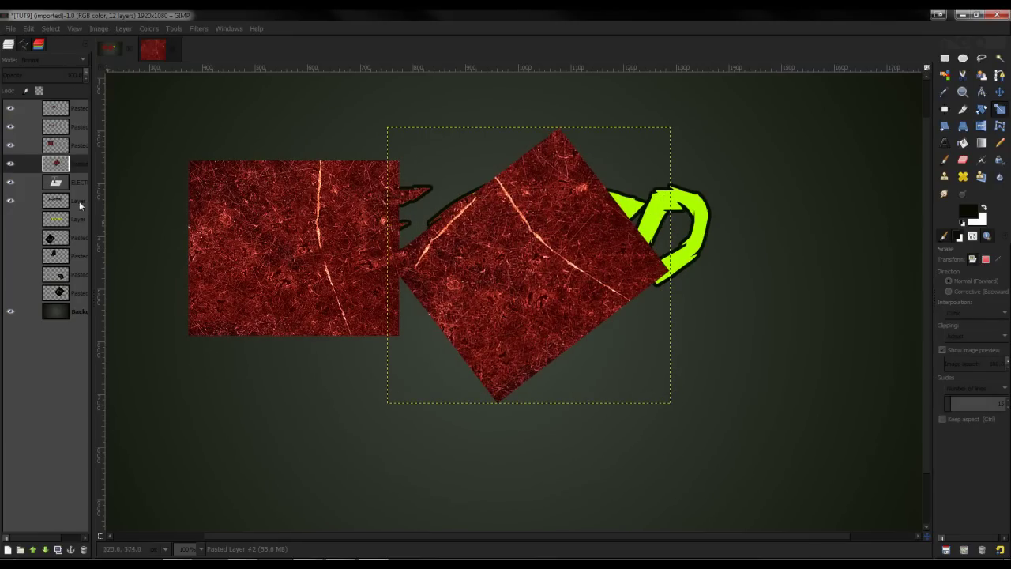
# - Cut the texture within the ELECTRO letter shapes to its own layer and delete the leftover tilted square
pyautogui.rightClick(61, 182)
pyautogui.click(111, 480)
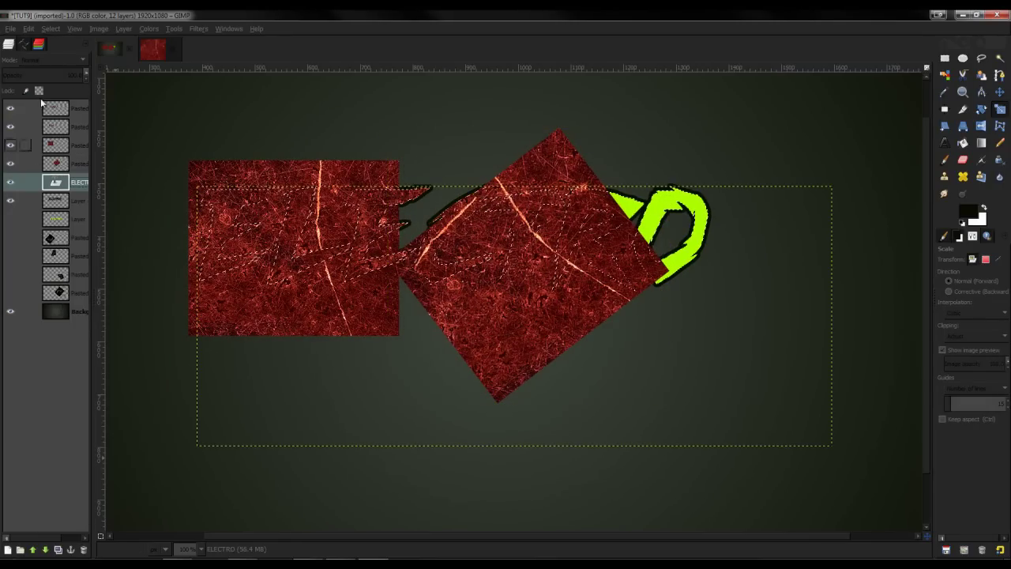
pyautogui.click(59, 164)
pyautogui.hotkey('ctrl', 'x')
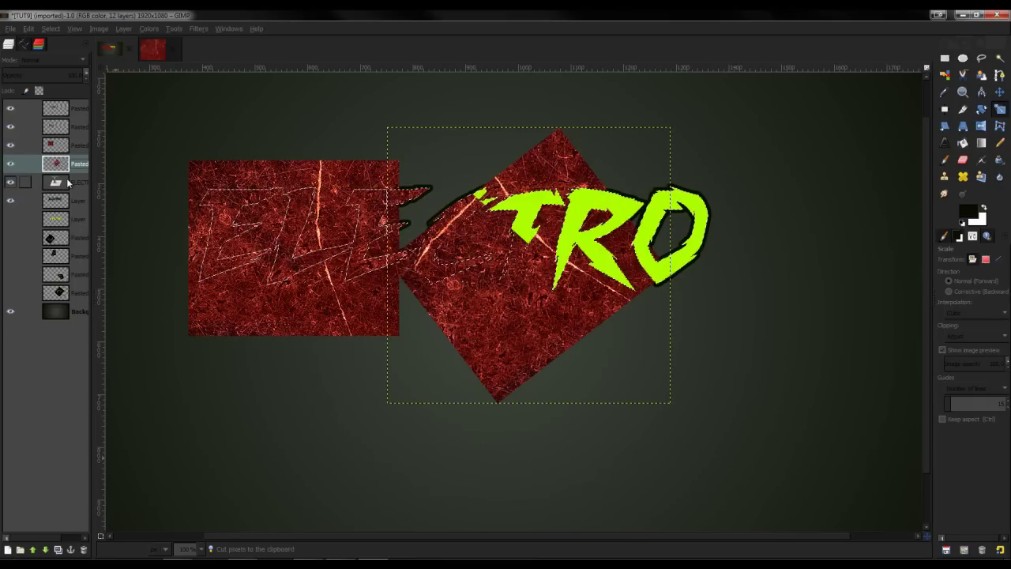
pyautogui.hotkey('ctrl', 'v')
pyautogui.rightClick(69, 109)
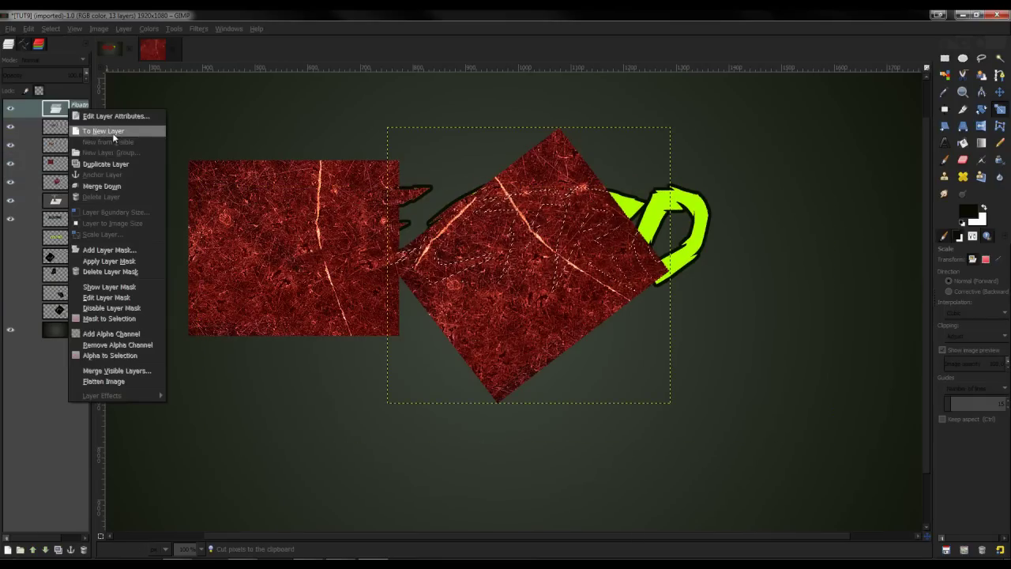
pyautogui.click(113, 132)
pyautogui.click(78, 200)
pyautogui.click(78, 186)
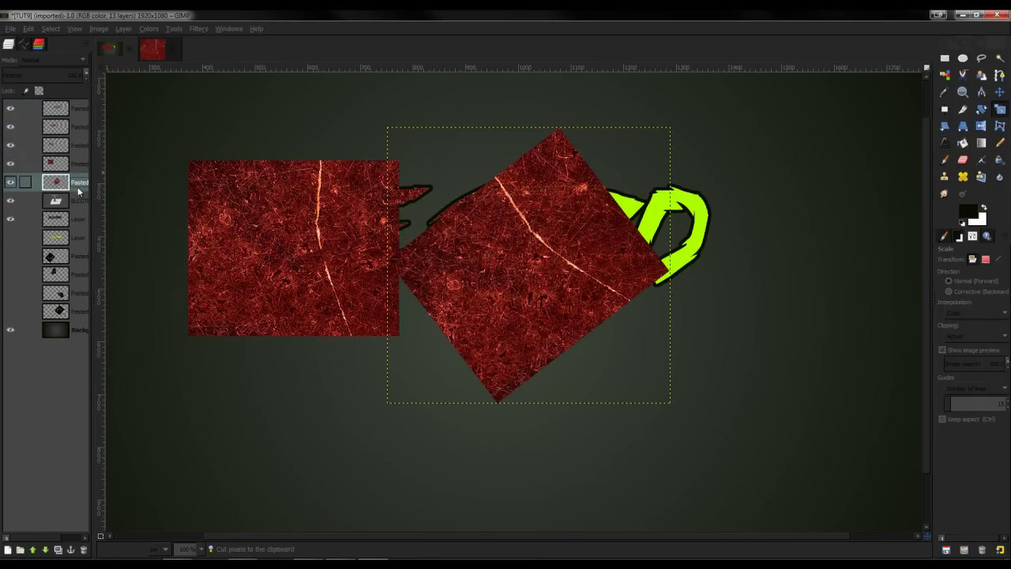
pyautogui.click(86, 549)
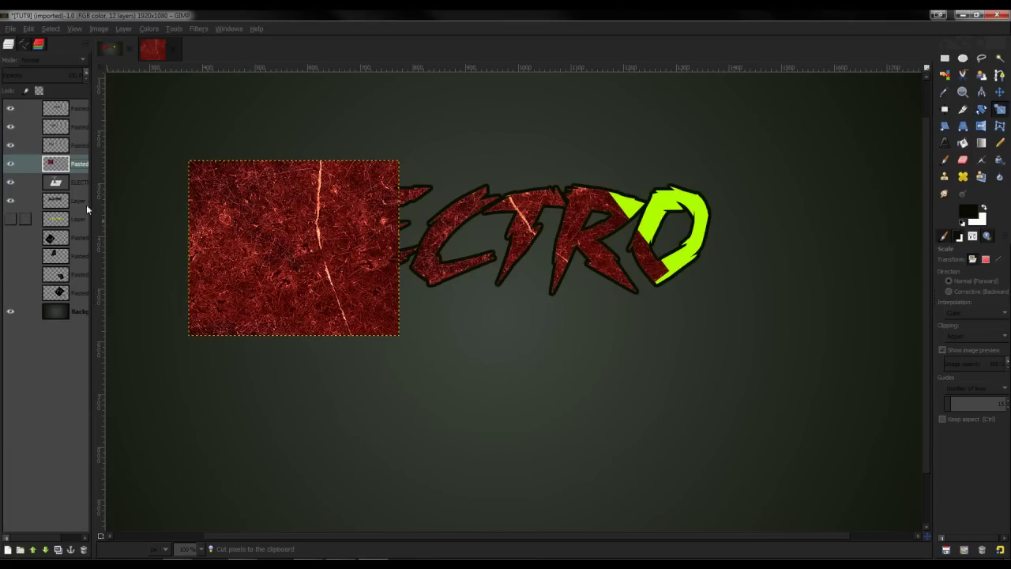
# - Move the left red texture block over the letters RO
pyautogui.rightClick(76, 182)
pyautogui.click(110, 468)
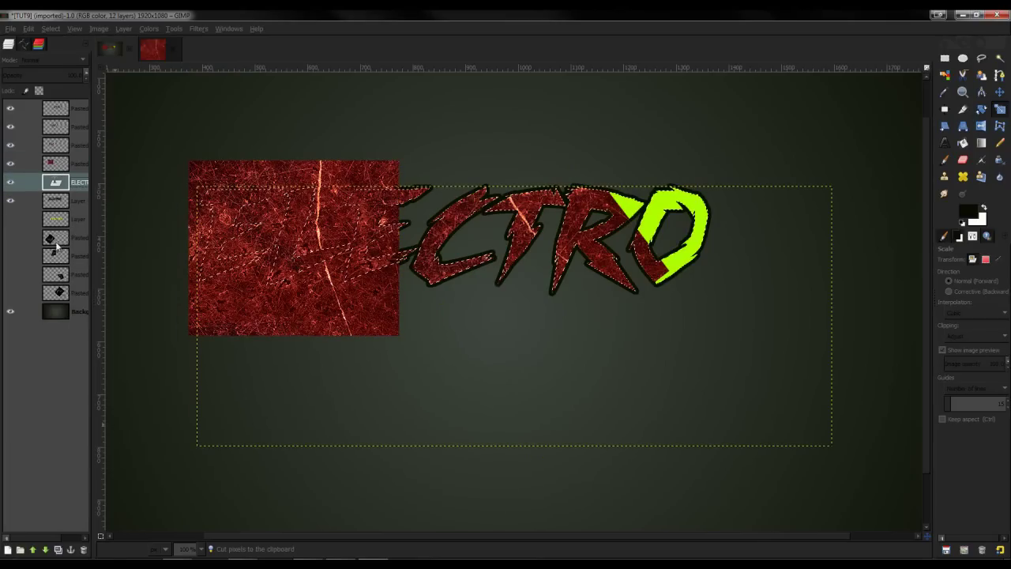
pyautogui.click(57, 164)
pyautogui.click(999, 91)
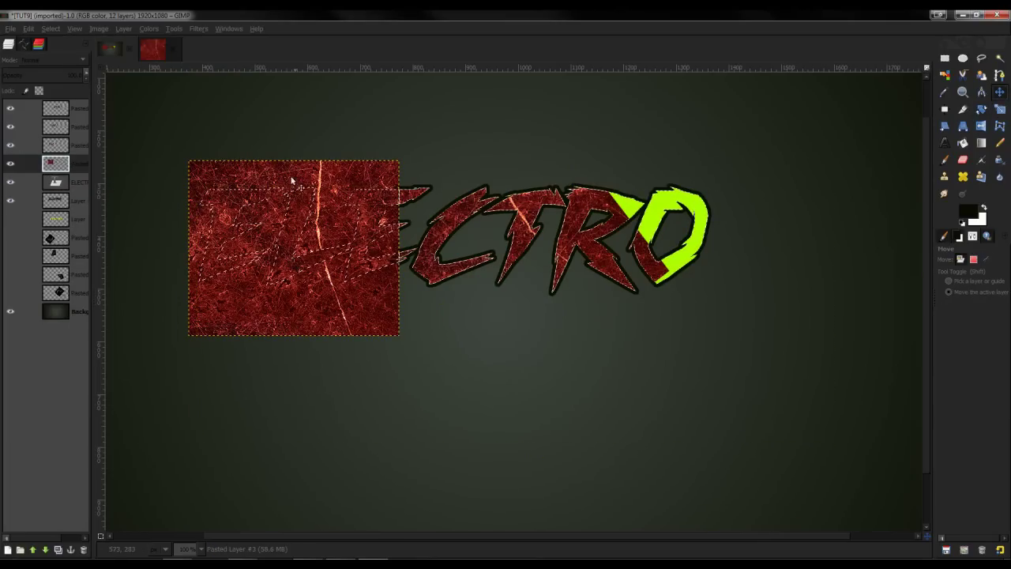
pyautogui.moveTo(292, 181); pyautogui.dragTo(636, 176)
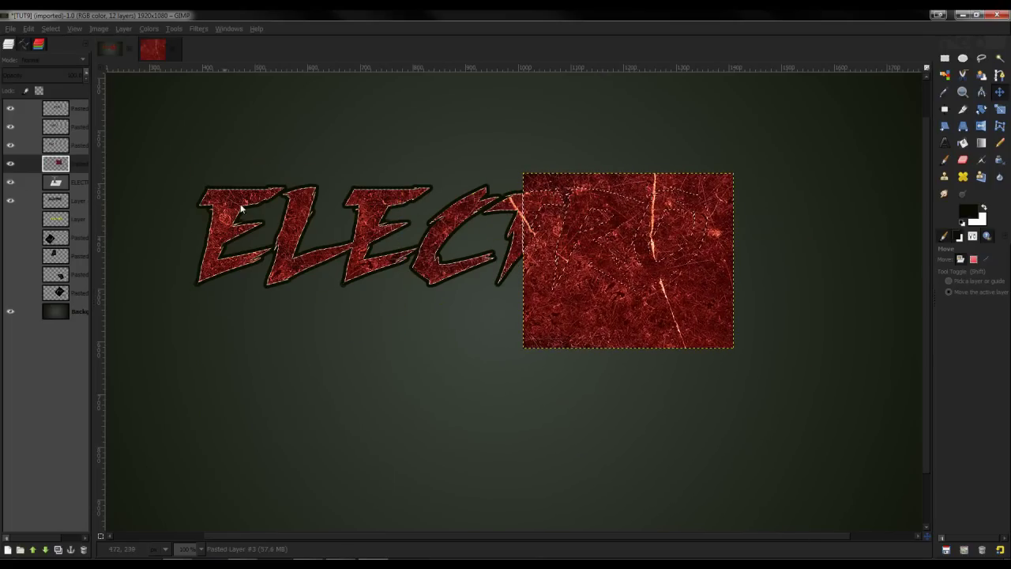
# - Cut the letter-shaped texture within RO to its own layer and delete the leftover texture block
pyautogui.rightClick(69, 182)
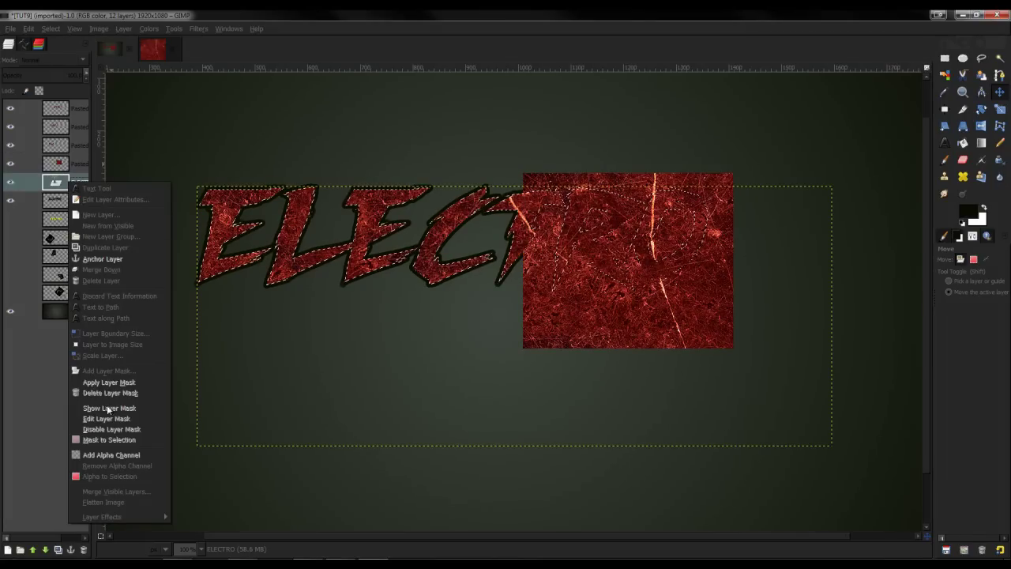
pyautogui.click(109, 476)
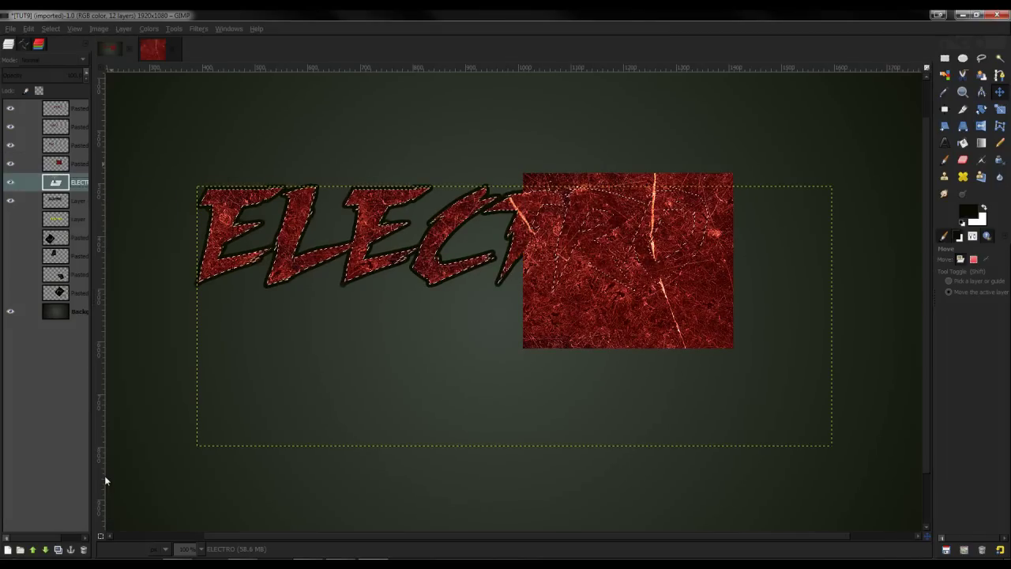
pyautogui.click(63, 156)
pyautogui.hotkey('ctrl', 'x')
pyautogui.hotkey('ctrl', 'v')
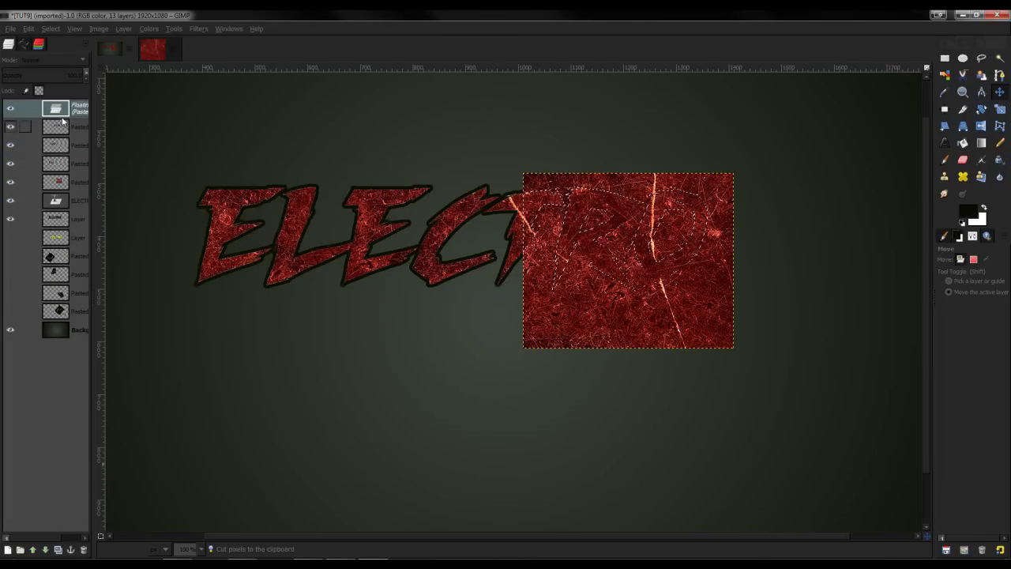
pyautogui.rightClick(53, 108)
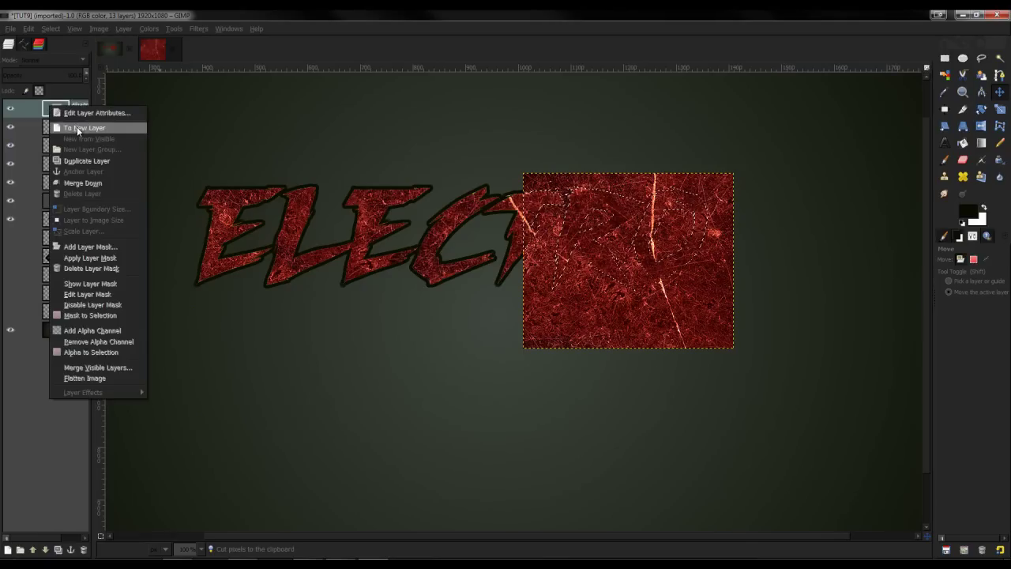
pyautogui.click(83, 127)
pyautogui.click(59, 184)
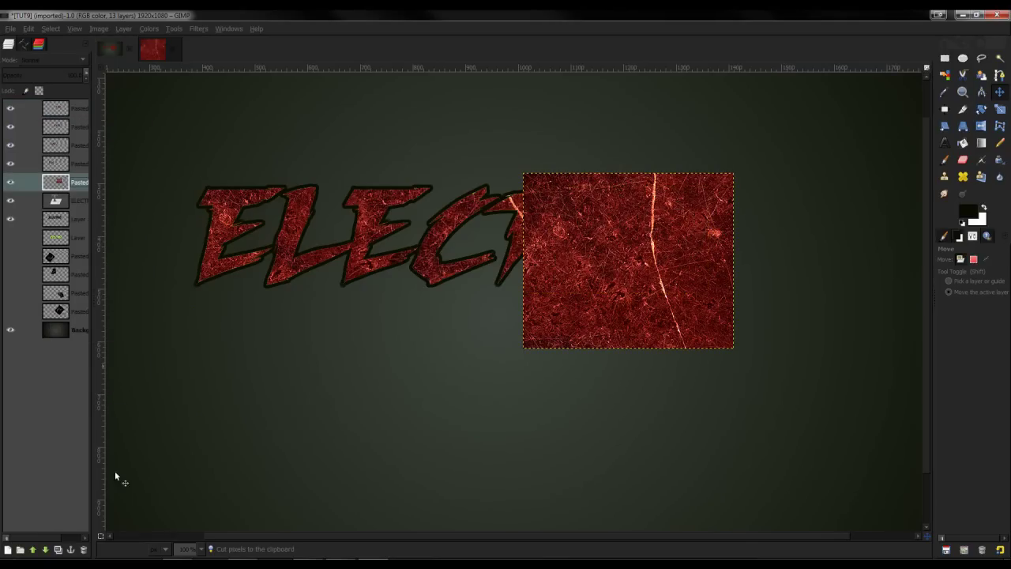
pyautogui.click(83, 550)
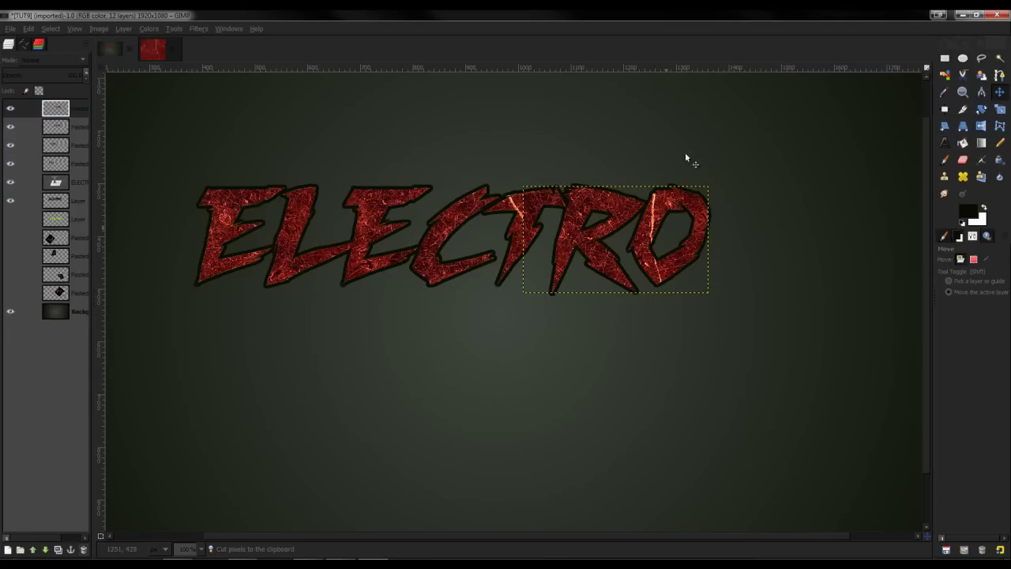
# - Set the top two texture piece layers to Screen blend mode
pyautogui.click(68, 60)
pyautogui.click(64, 103)
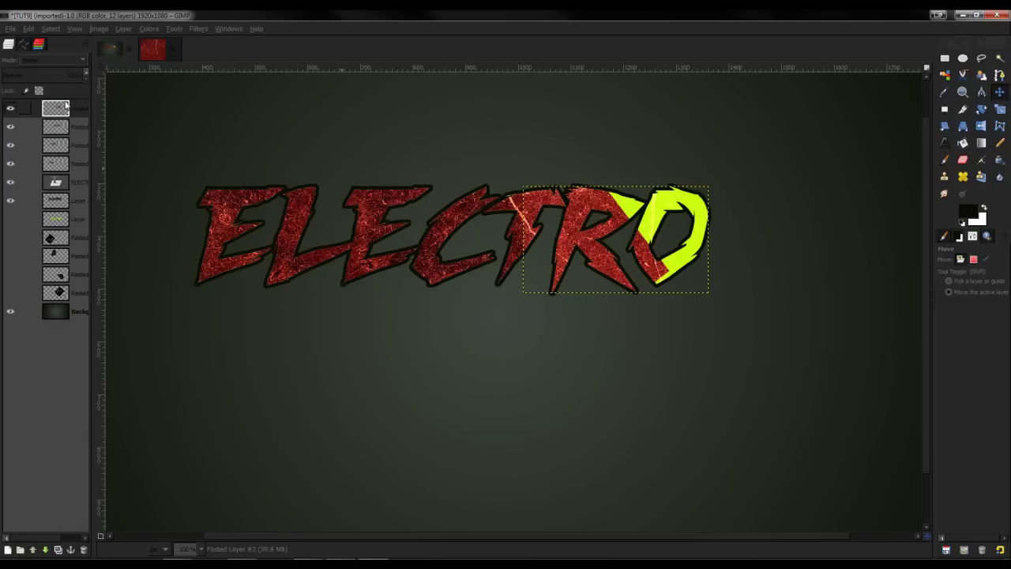
pyautogui.click(63, 126)
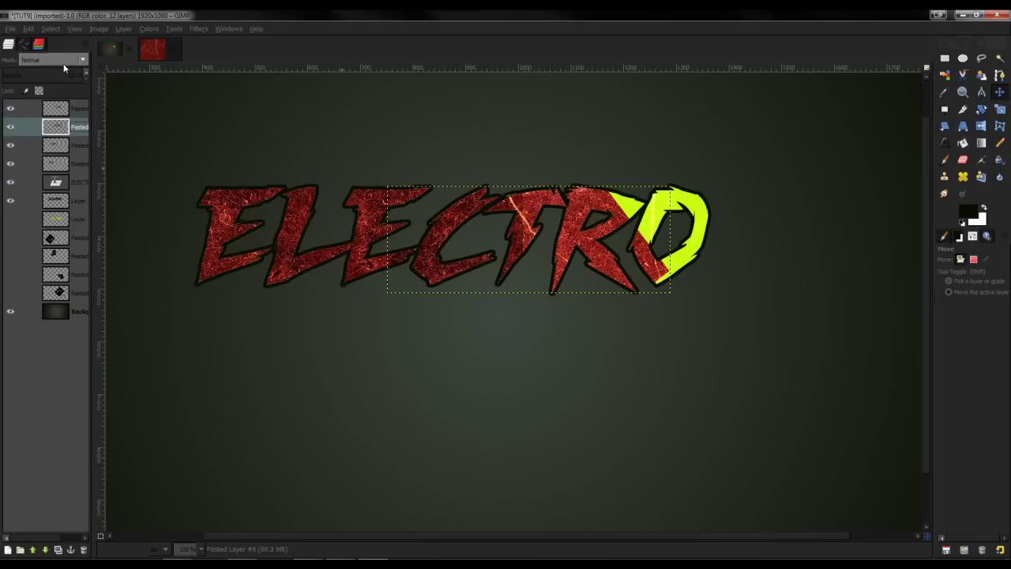
pyautogui.click(68, 59)
pyautogui.click(72, 103)
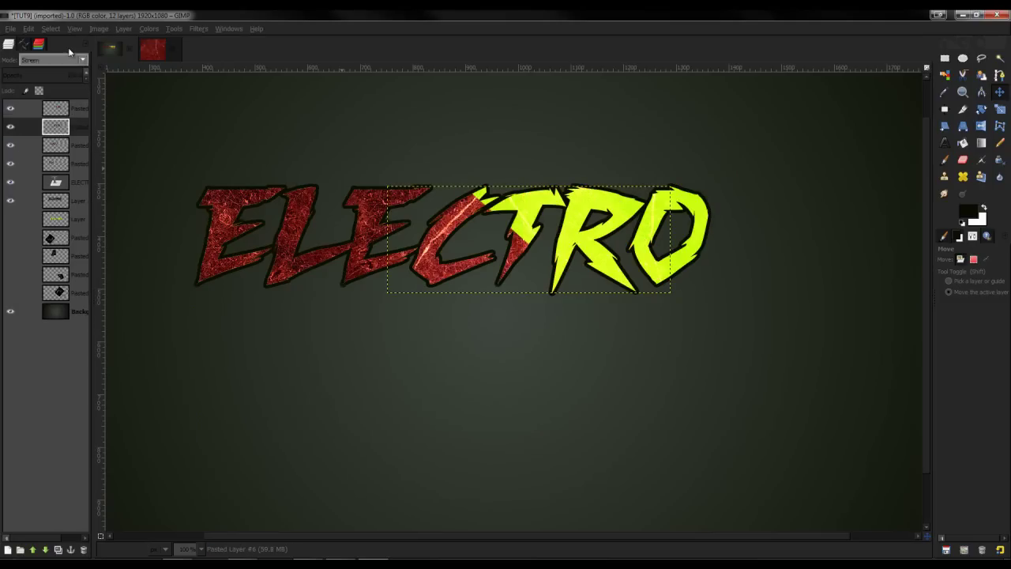
pyautogui.click(66, 59)
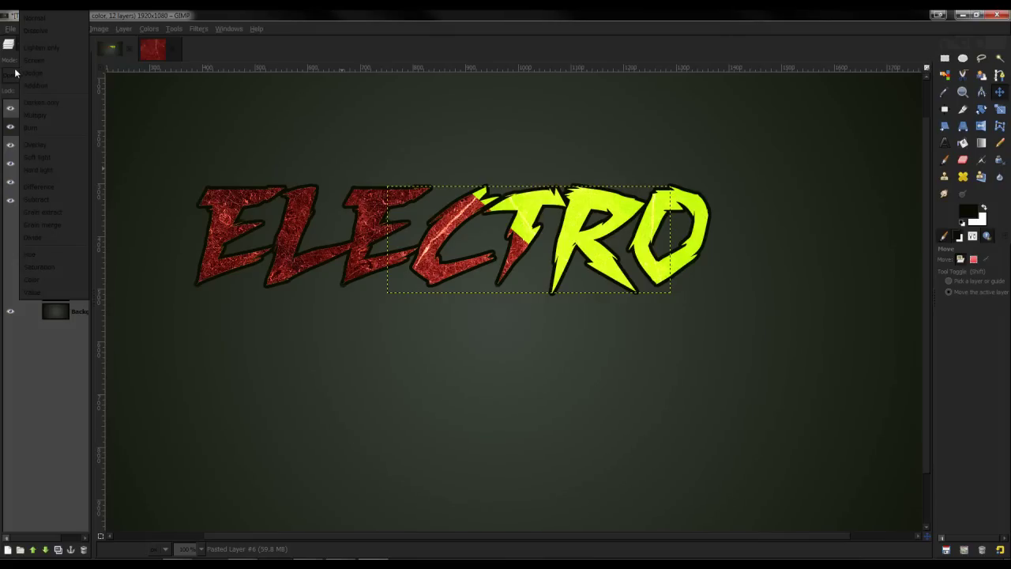
pyautogui.press('Escape')
# - Set the third and fourth texture piece layers to Screen blend mode
pyautogui.click(70, 148)
pyautogui.click(68, 59)
pyautogui.click(63, 101)
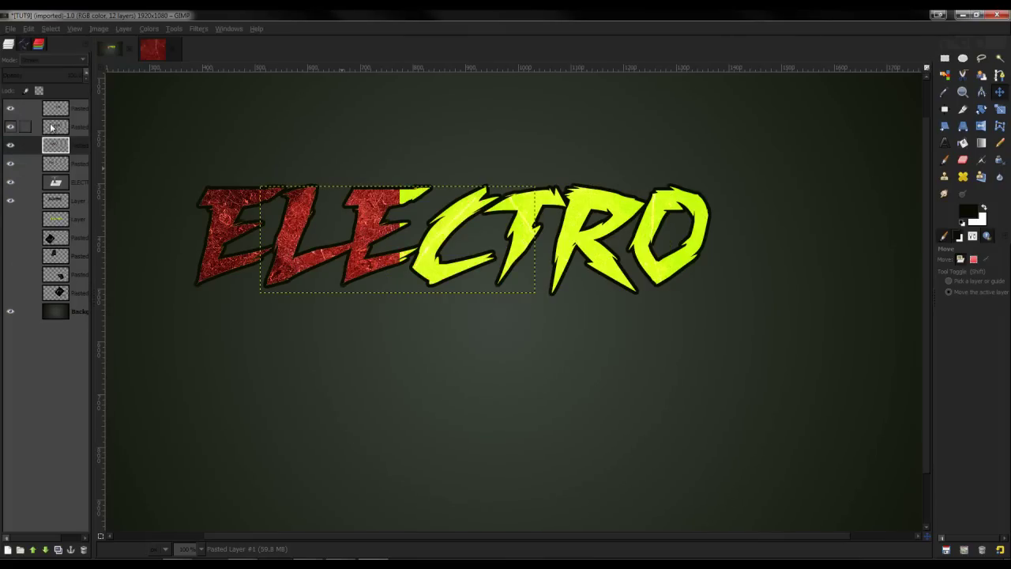
pyautogui.click(67, 164)
pyautogui.click(66, 57)
pyautogui.click(82, 104)
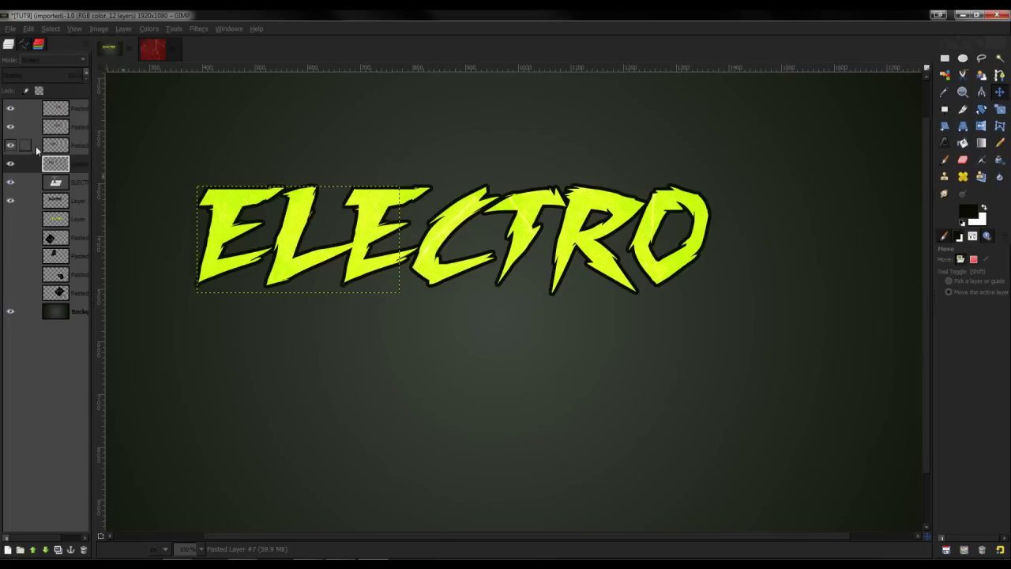
# - Toggle layer visibility to compare the ELECTRO text alone, then make the ELECTRO layer active
pyautogui.keyDown('shift'); pyautogui.click(10, 181); pyautogui.keyUp('shift')
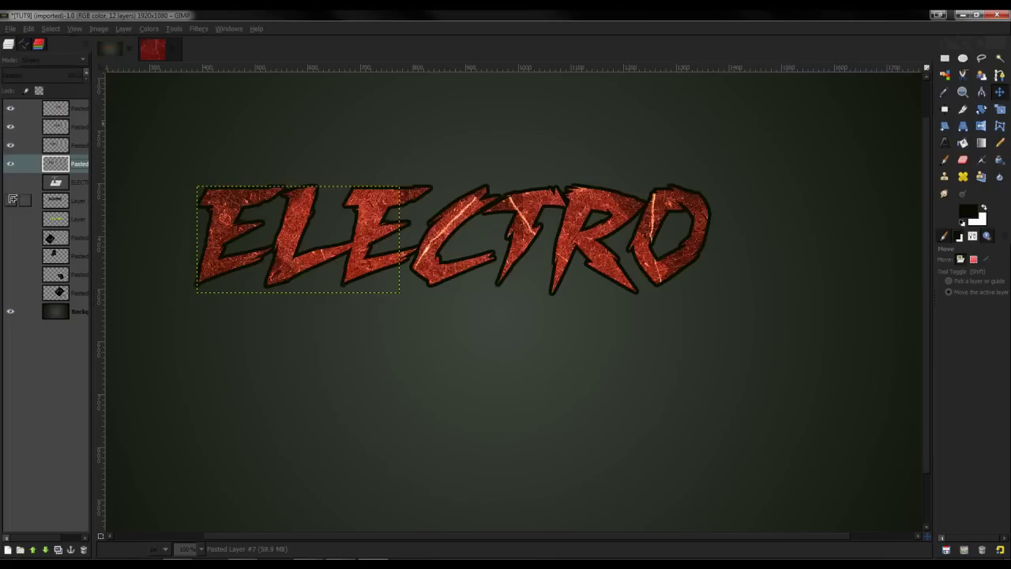
pyautogui.keyDown('shift'); pyautogui.click(11, 199); pyautogui.keyUp('shift')
pyautogui.keyDown('shift'); pyautogui.click(10, 199); pyautogui.keyUp('shift')
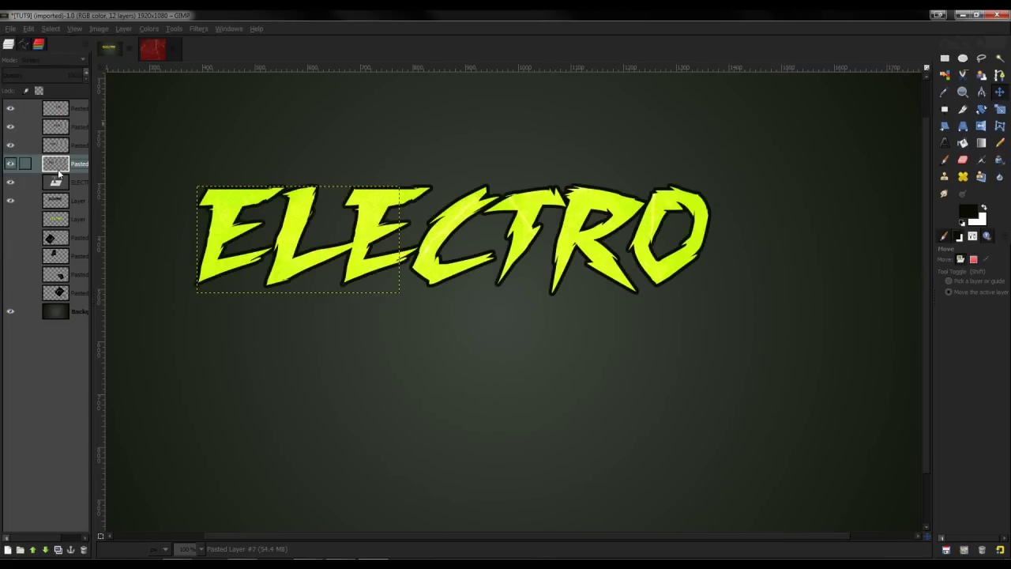
pyautogui.click(64, 183)
# - Hide the black outline and dark background, then merge the visible pasted pieces into ELECTRO
pyautogui.click(10, 199)
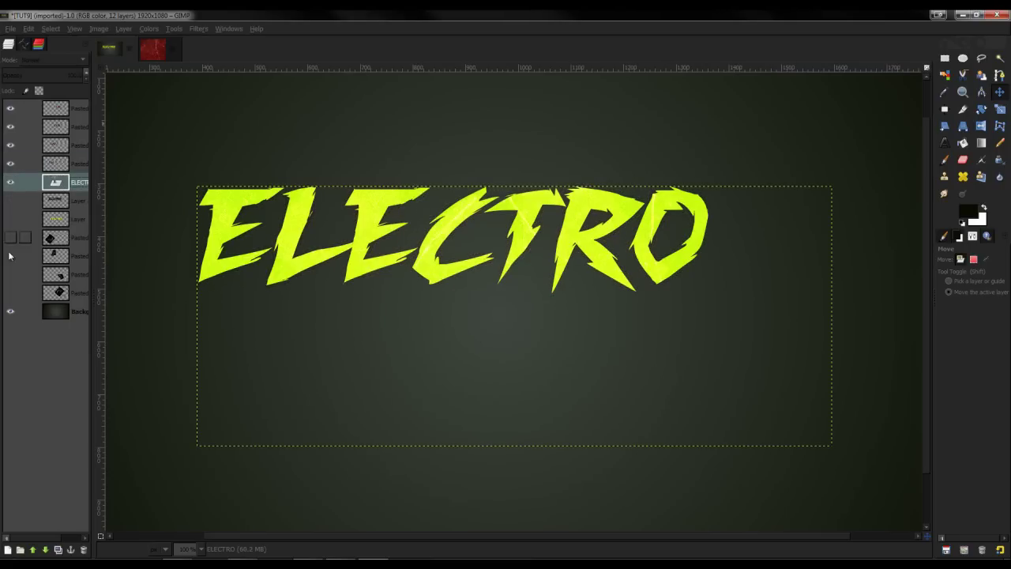
pyautogui.click(11, 311)
pyautogui.rightClick(76, 162)
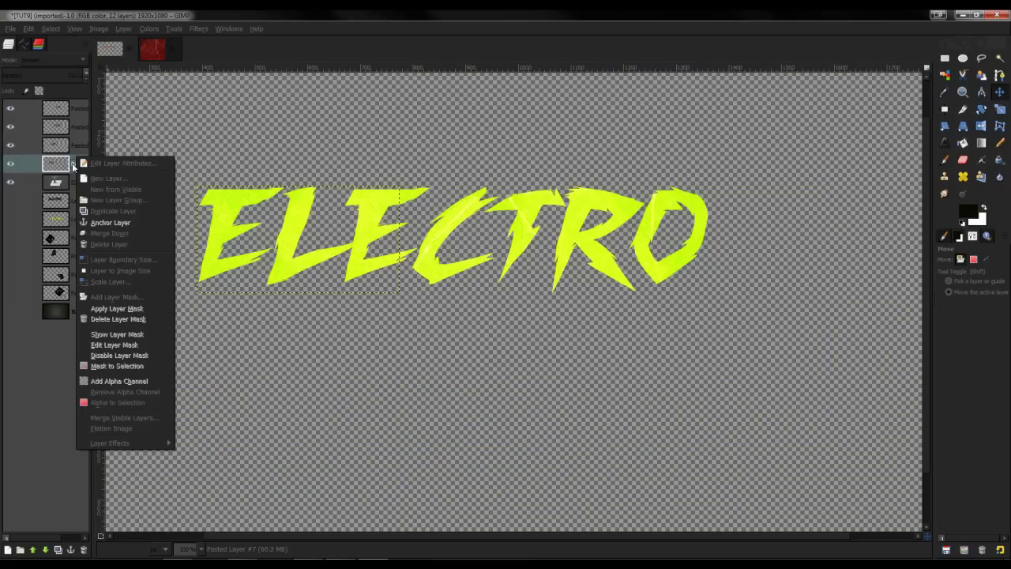
pyautogui.press('Escape')
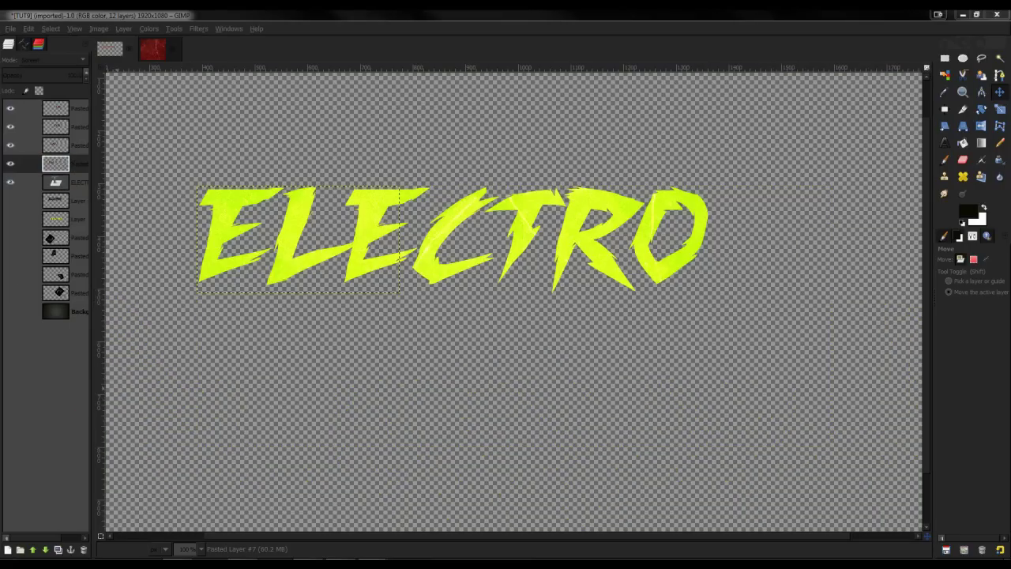
pyautogui.hotkey('ctrl', 'm')
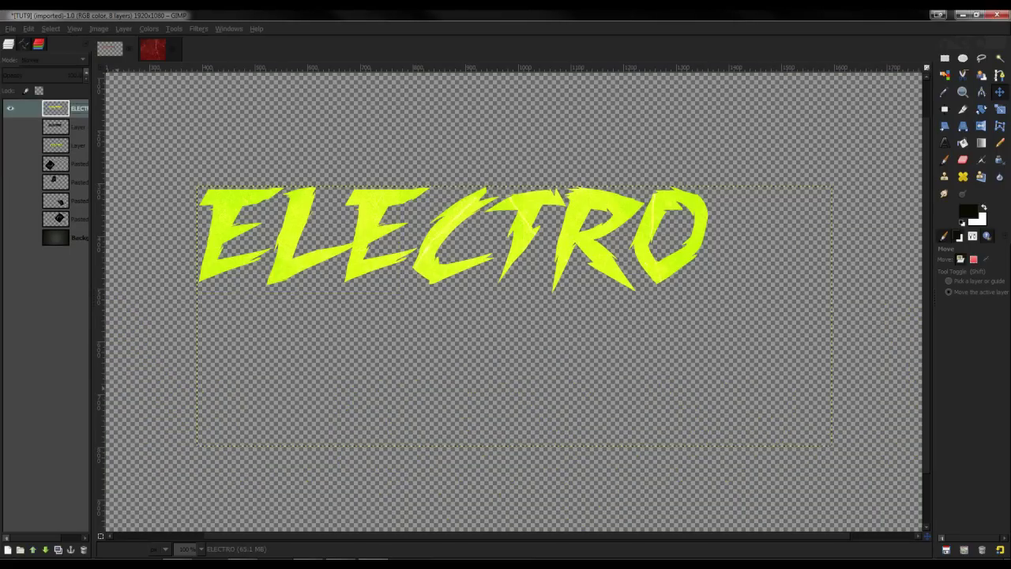
# - Show the black outline again, briefly previewing the second ELECTRO copy
pyautogui.click(11, 129)
pyautogui.click(11, 146)
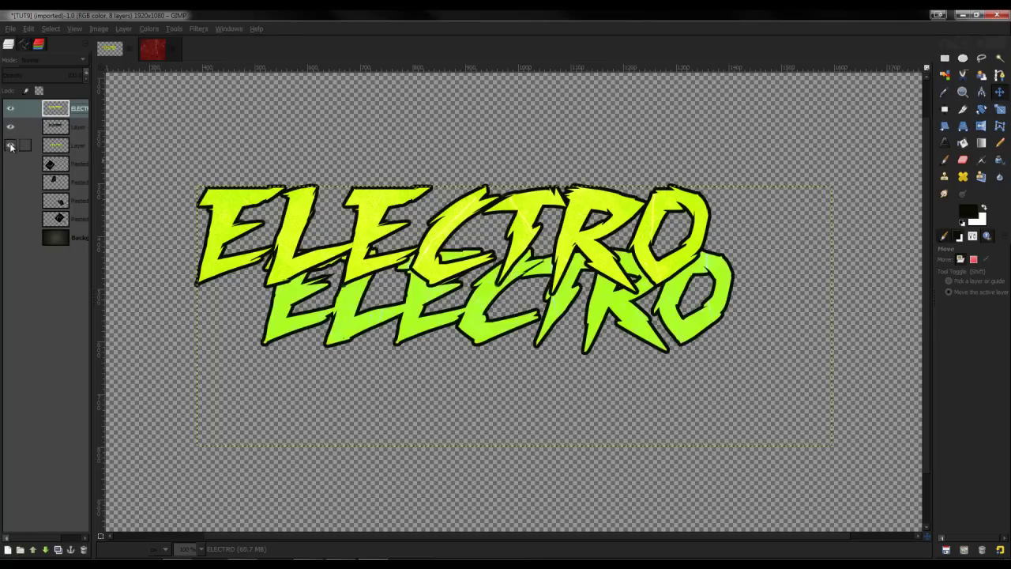
pyautogui.click(11, 146)
pyautogui.moveTo(11, 218); pyautogui.dragTo(11, 237)
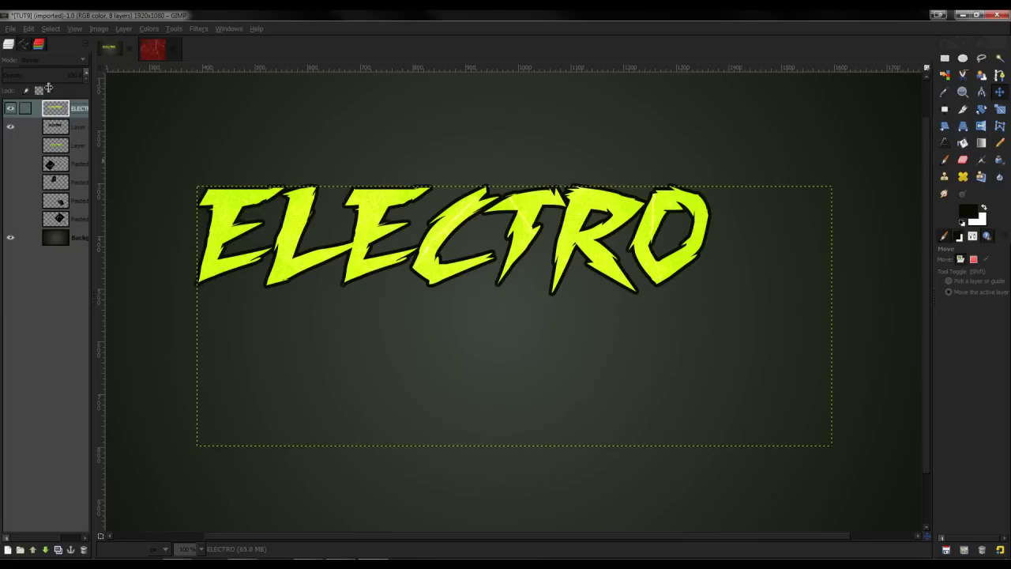
# - Try a pale green Colorize tint on the ELECTRO text, then cancel it
pyautogui.click(157, 29)
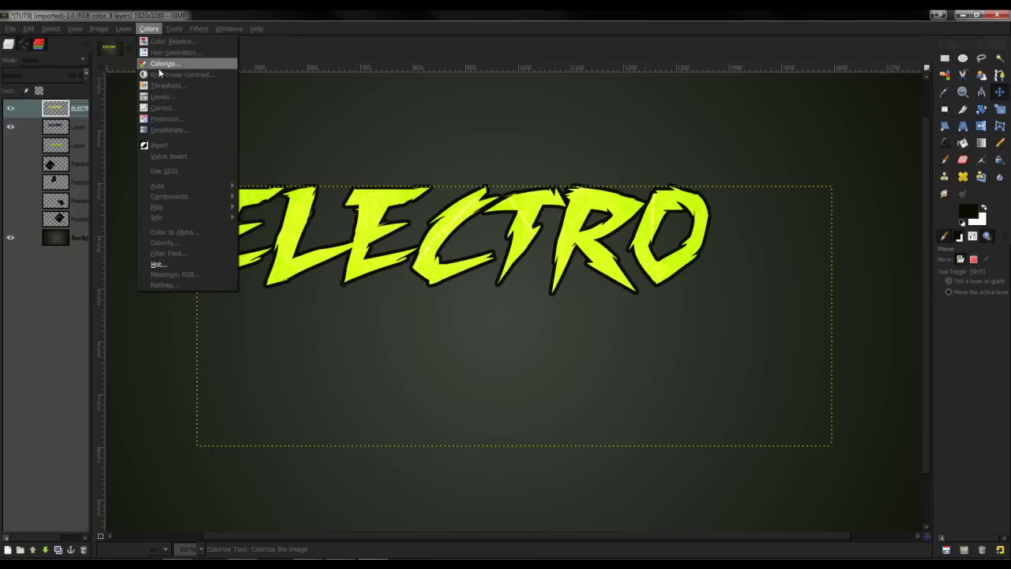
pyautogui.click(159, 65)
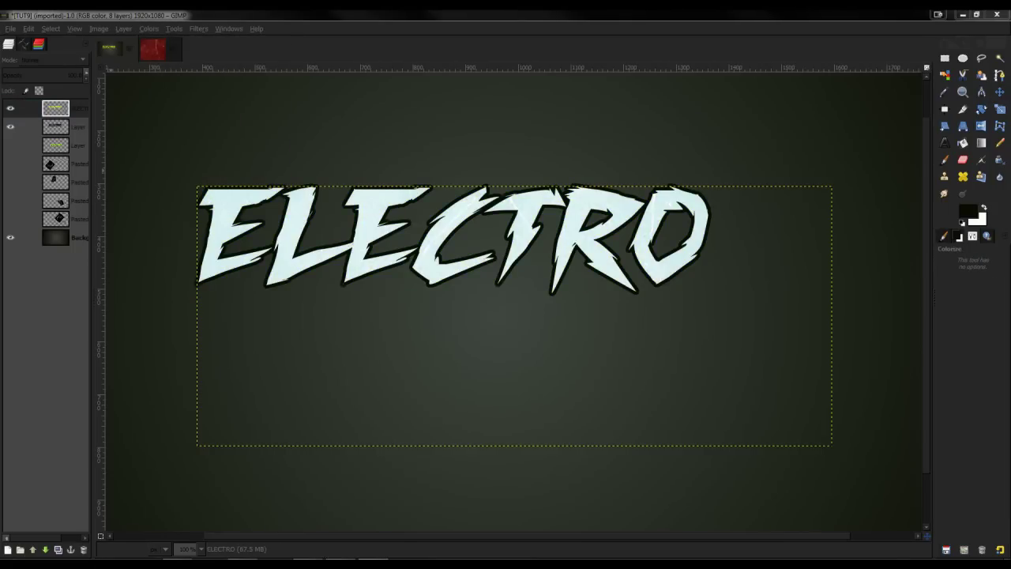
pyautogui.moveTo(146, 195); pyautogui.dragTo(87, 126)
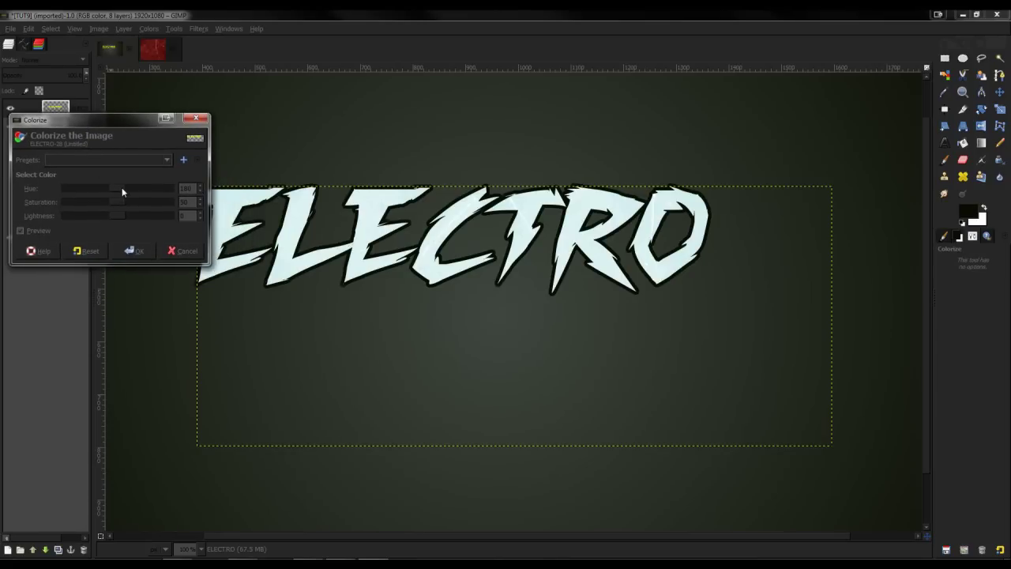
pyautogui.moveTo(121, 189); pyautogui.dragTo(94, 203)
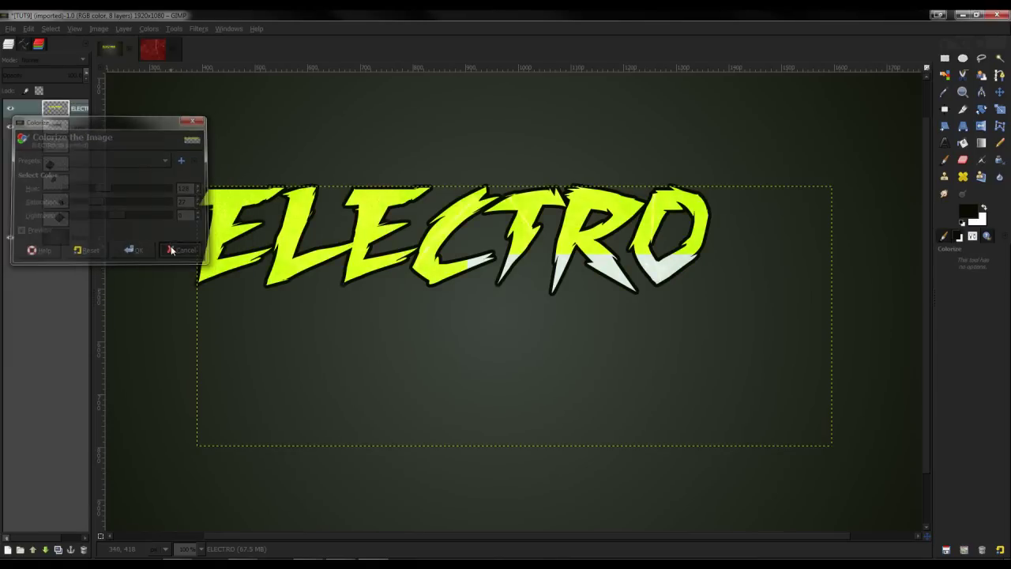
pyautogui.click(123, 183)
pyautogui.click(180, 250)
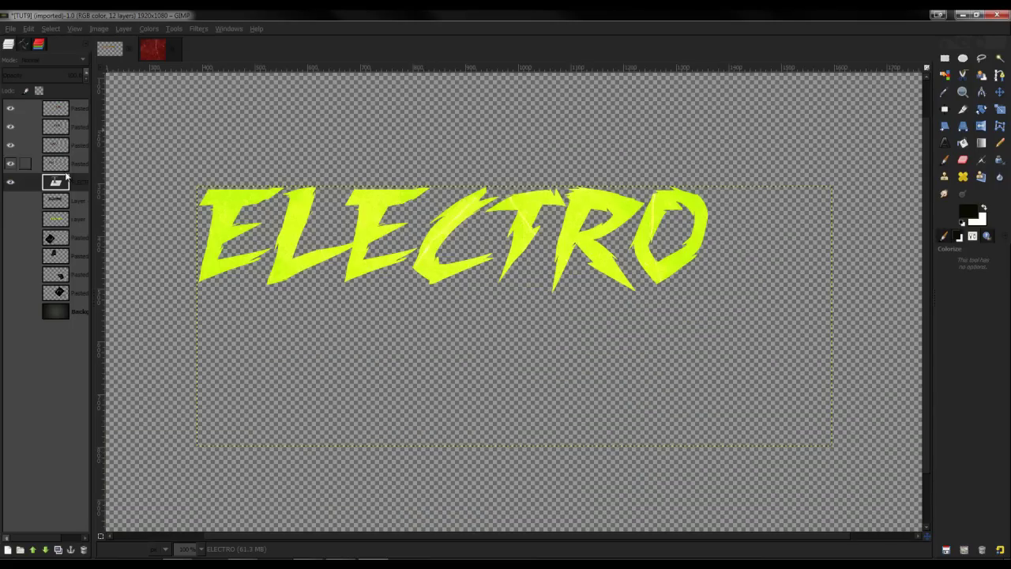
# - Step through the layers and select Pasted Layer #2
pyautogui.press('Up')
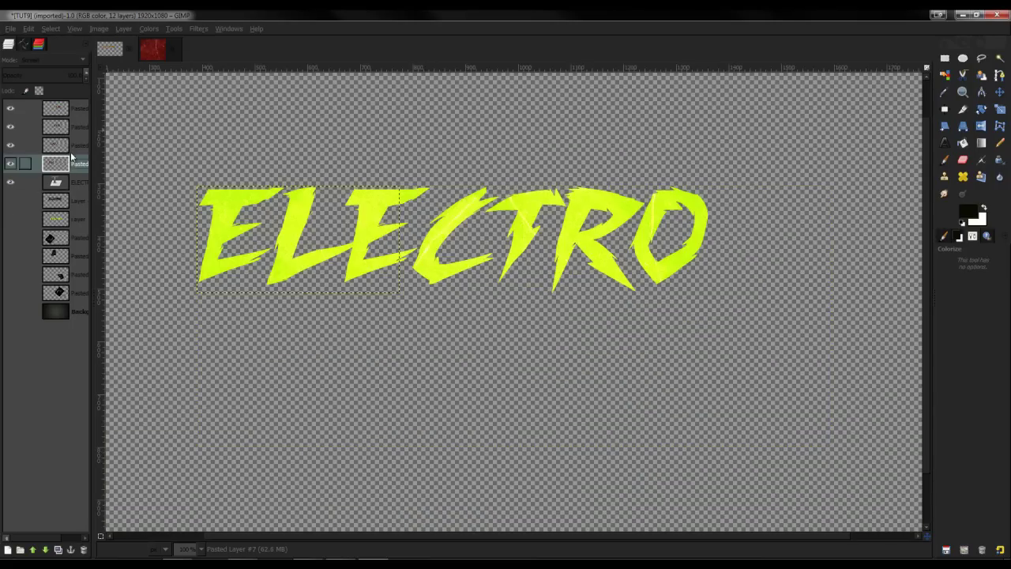
pyautogui.press('Up')
pyautogui.press('Up')
pyautogui.press('Up')
pyautogui.press('Down')
pyautogui.press('Down')
pyautogui.press('Up')
pyautogui.press('Up')
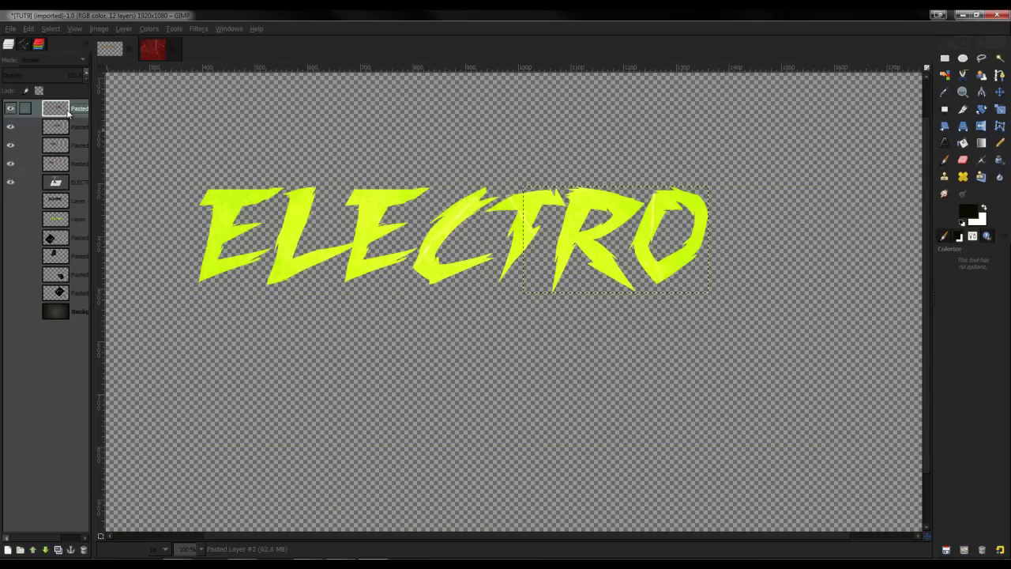
pyautogui.press('Down')
pyautogui.press('Down')
pyautogui.press('Down')
pyautogui.press('Up')
pyautogui.press('Up')
pyautogui.press('Up')
pyautogui.press('Down')
pyautogui.press('Down')
pyautogui.press('Down')
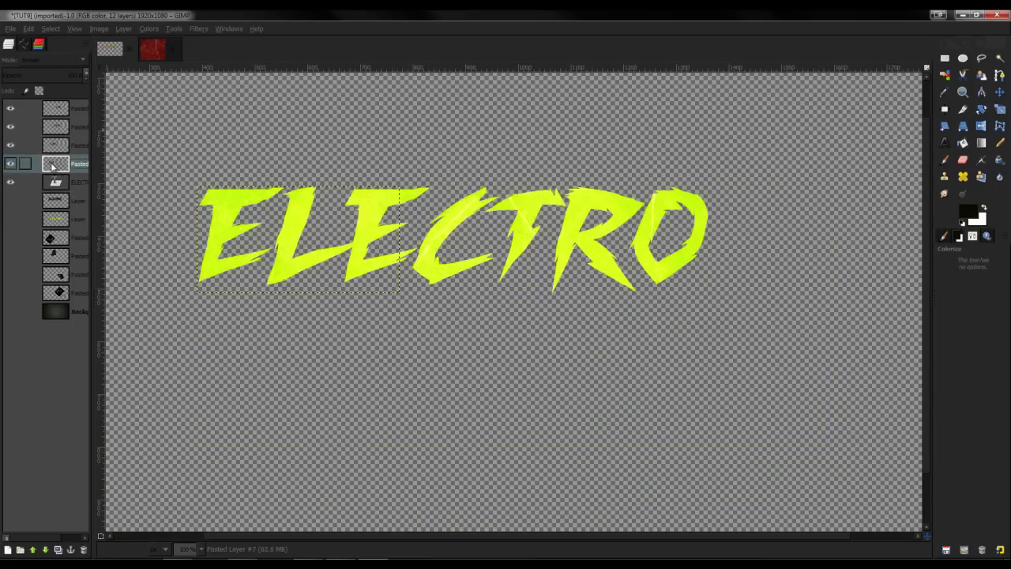
pyautogui.click(65, 111)
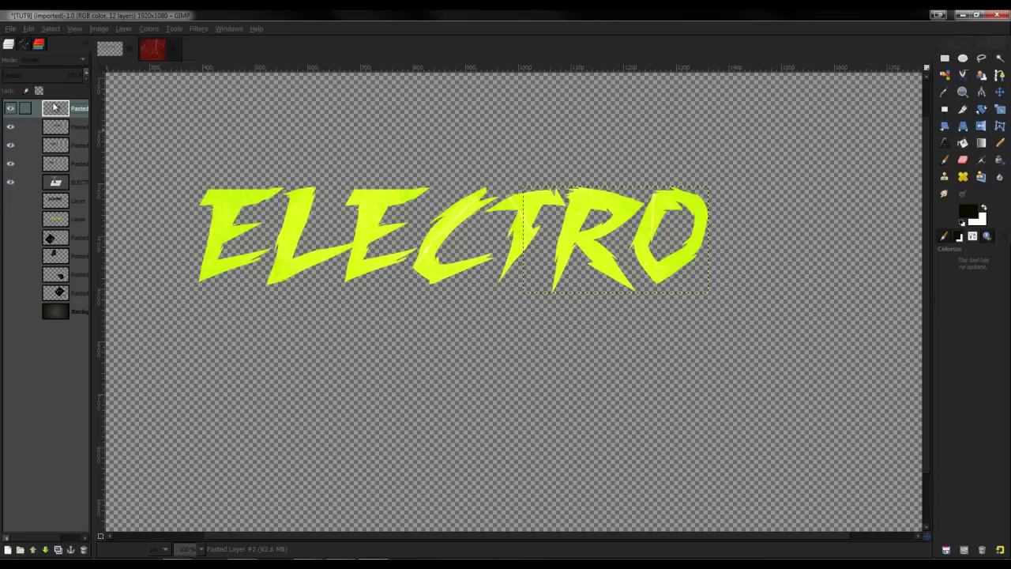
# - Colorize Pasted Layer #2 from reset defaults with saturation lowered to 40
pyautogui.click(149, 29)
pyautogui.click(170, 52)
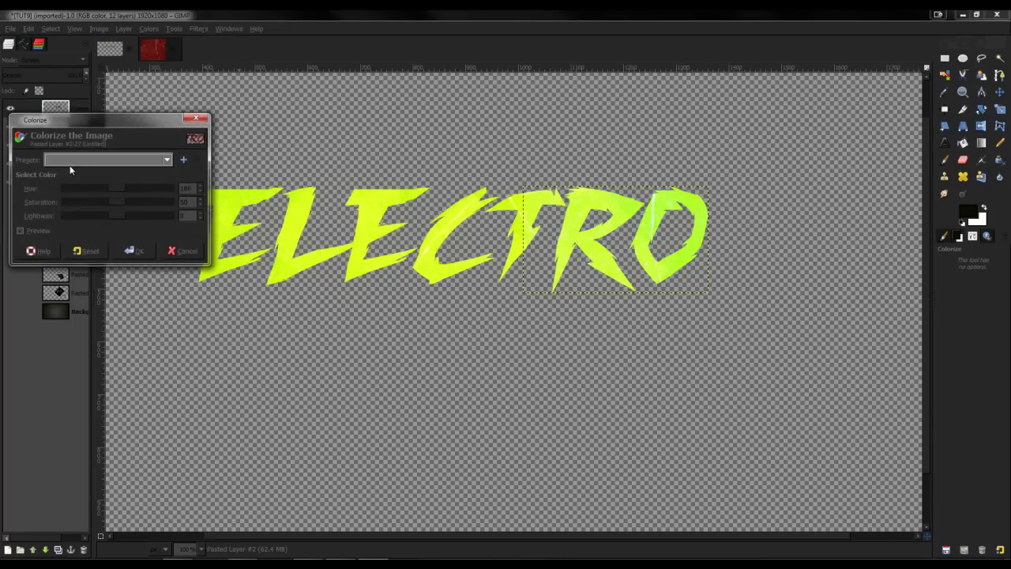
pyautogui.moveTo(118, 188); pyautogui.dragTo(116, 191)
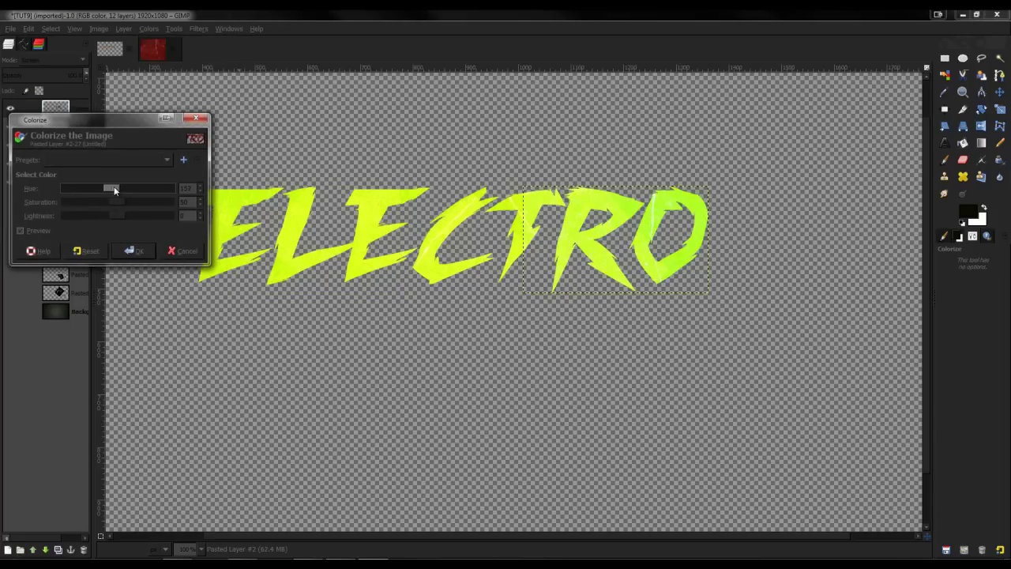
pyautogui.click(86, 250)
pyautogui.moveTo(117, 202); pyautogui.dragTo(113, 202)
pyautogui.moveTo(109, 203); pyautogui.dragTo(107, 203)
pyautogui.click(135, 250)
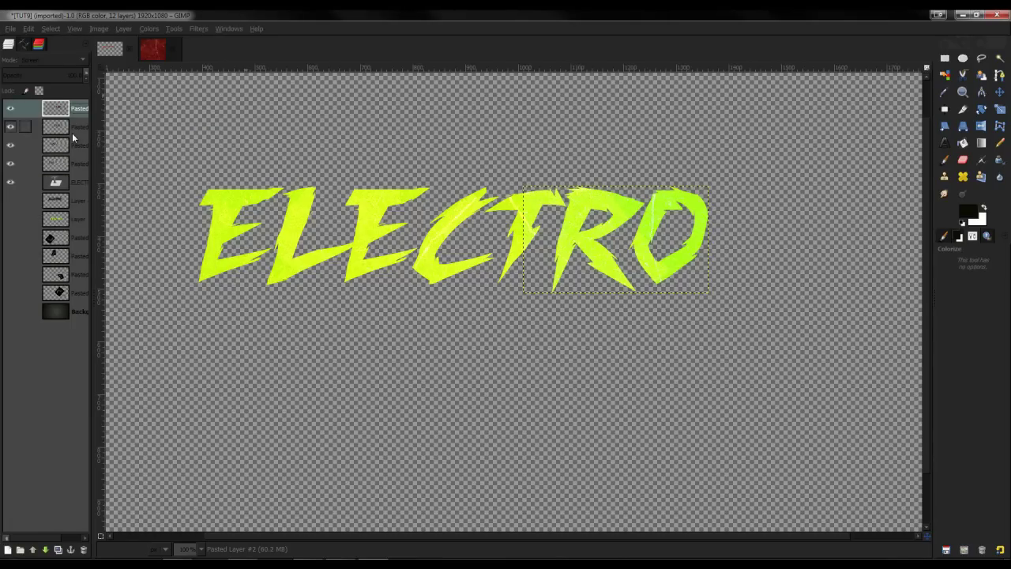
# - Colorize the second pasted piece with the tint hue raised to 207
pyautogui.click(71, 128)
pyautogui.click(198, 28)
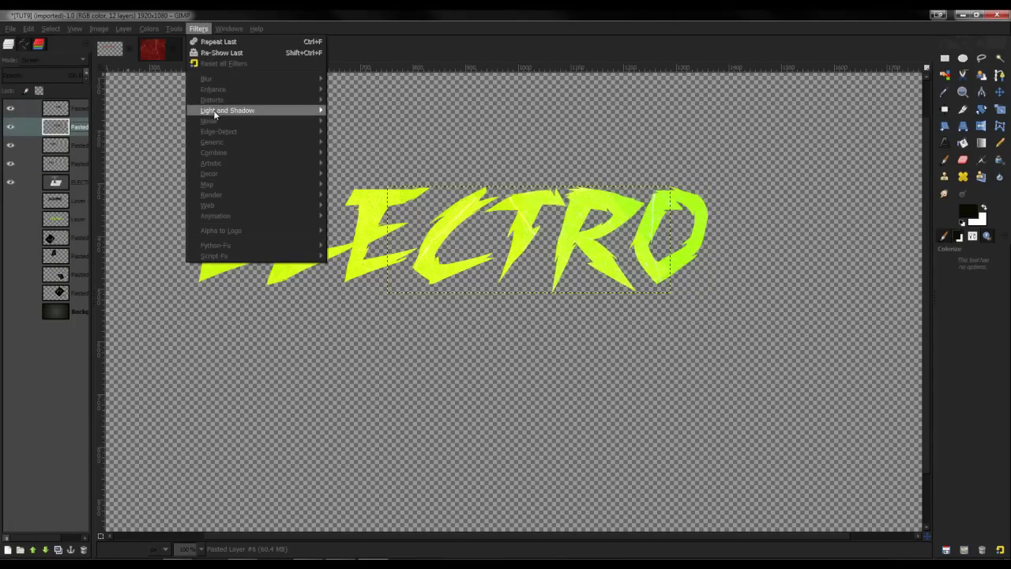
pyautogui.moveTo(148, 29)
pyautogui.click(151, 63)
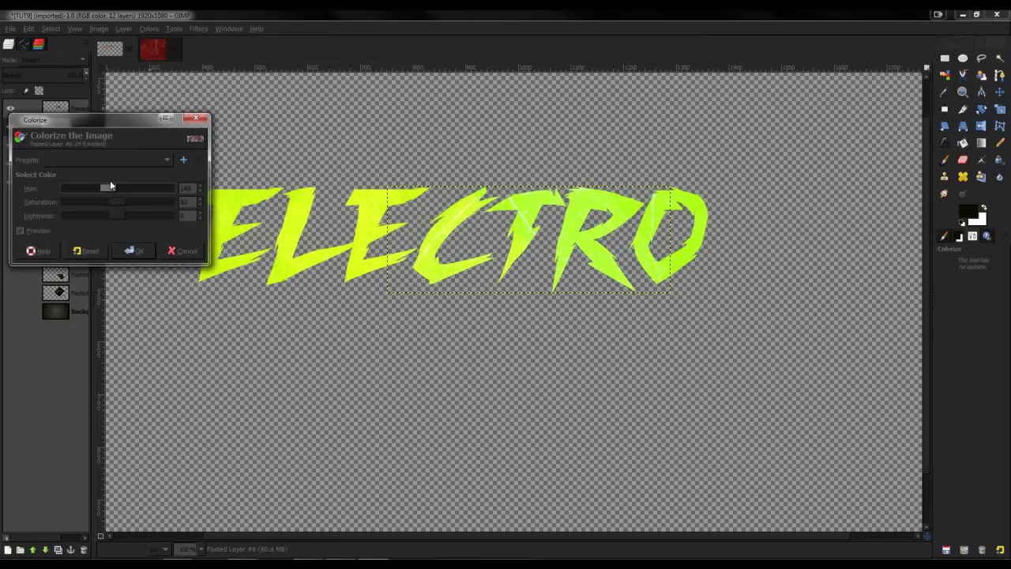
pyautogui.moveTo(111, 186); pyautogui.dragTo(90, 204)
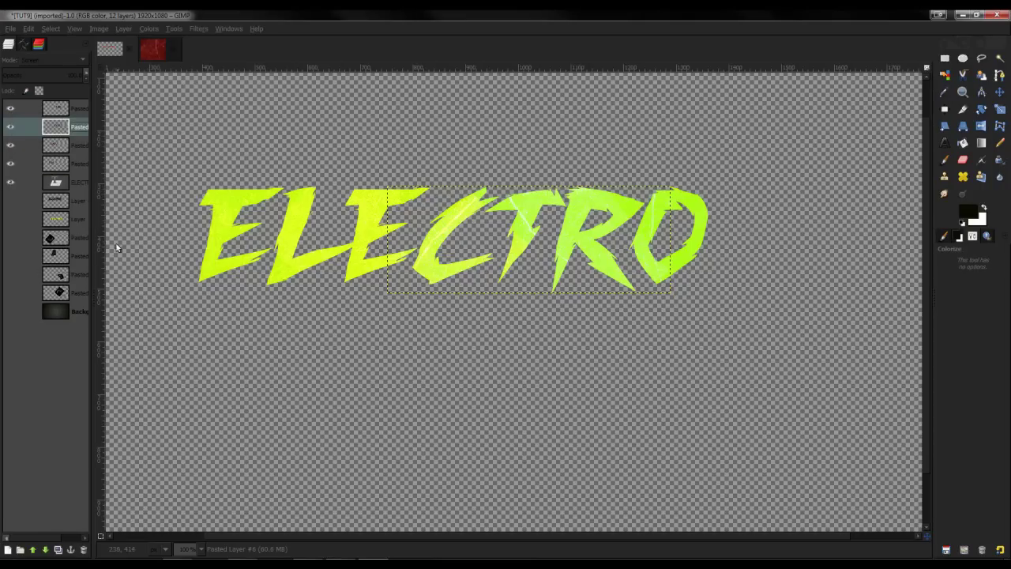
# - Colorize Pasted Layer #1 with a higher hue and increased saturation
pyautogui.click(62, 145)
pyautogui.click(149, 29)
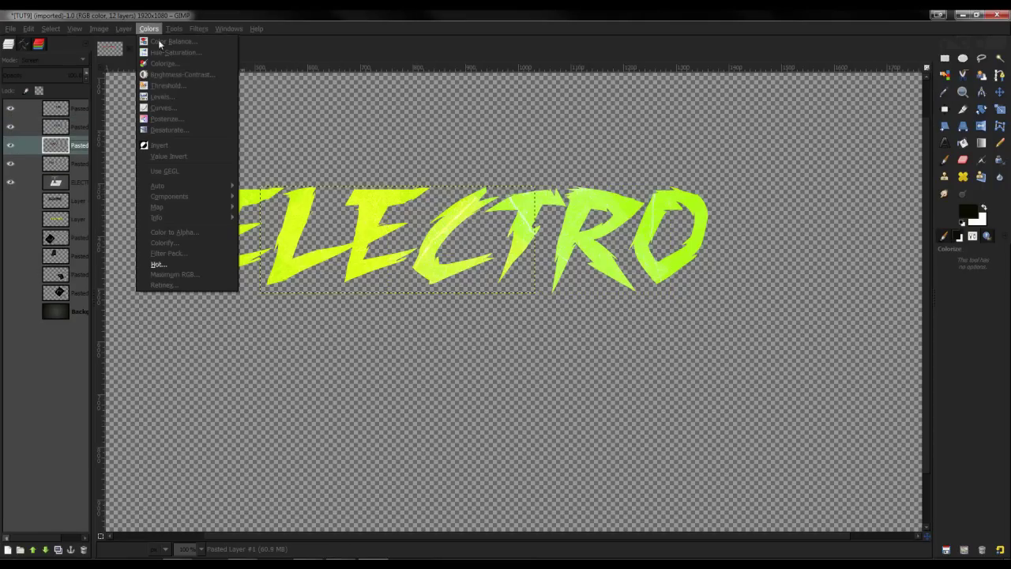
pyautogui.click(168, 62)
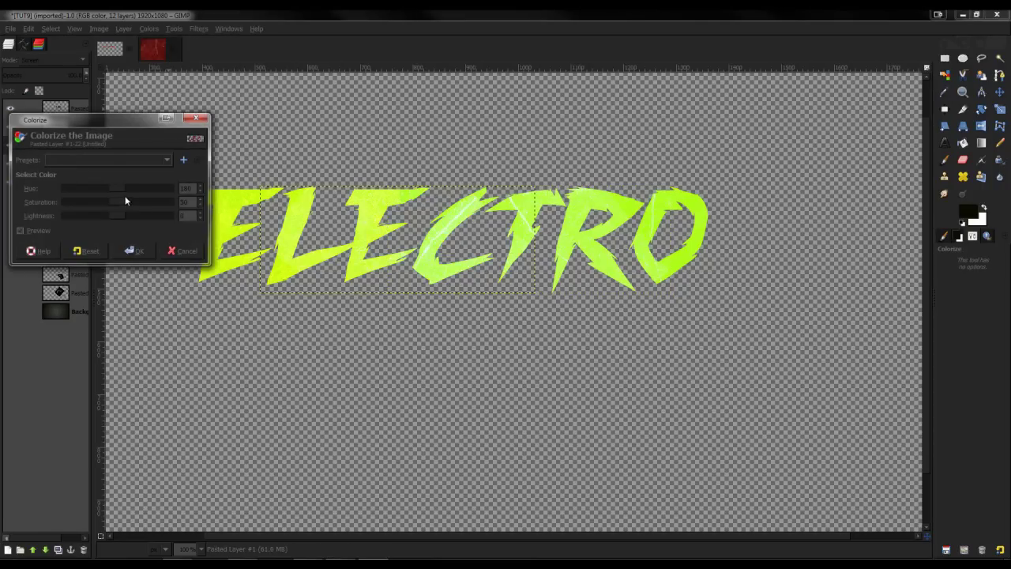
pyautogui.moveTo(119, 189); pyautogui.dragTo(134, 190)
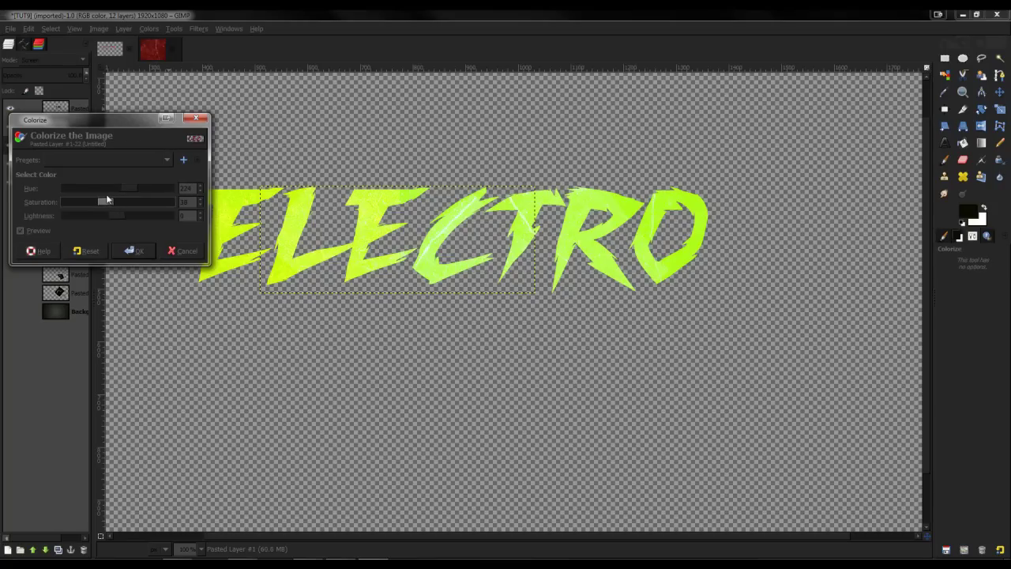
pyautogui.moveTo(110, 200); pyautogui.dragTo(136, 205)
pyautogui.click(131, 250)
# - Colorize Pasted Layer #7 with hue about 150, saturation about 40, slightly raised lightness
pyautogui.click(76, 164)
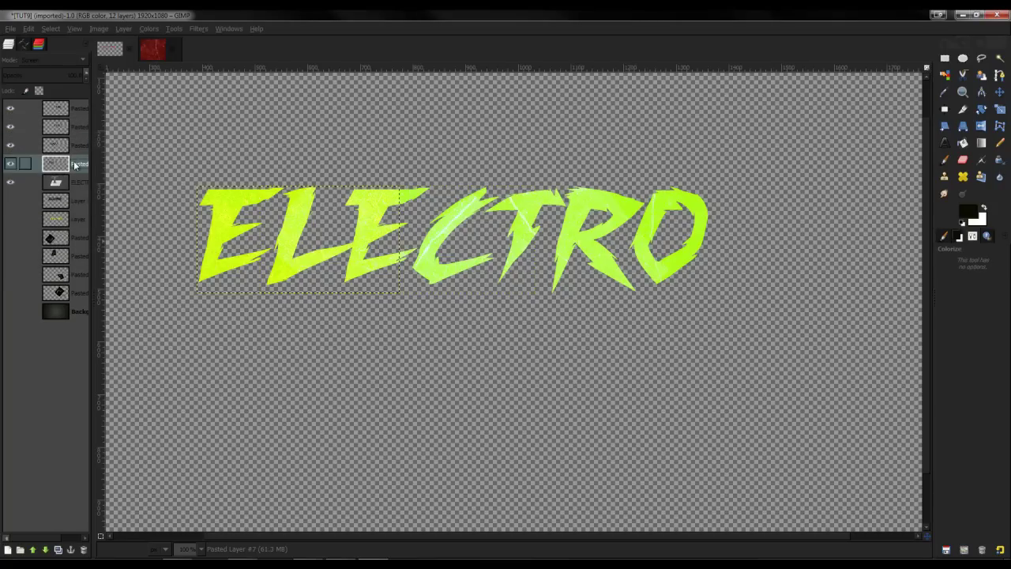
pyautogui.click(198, 29)
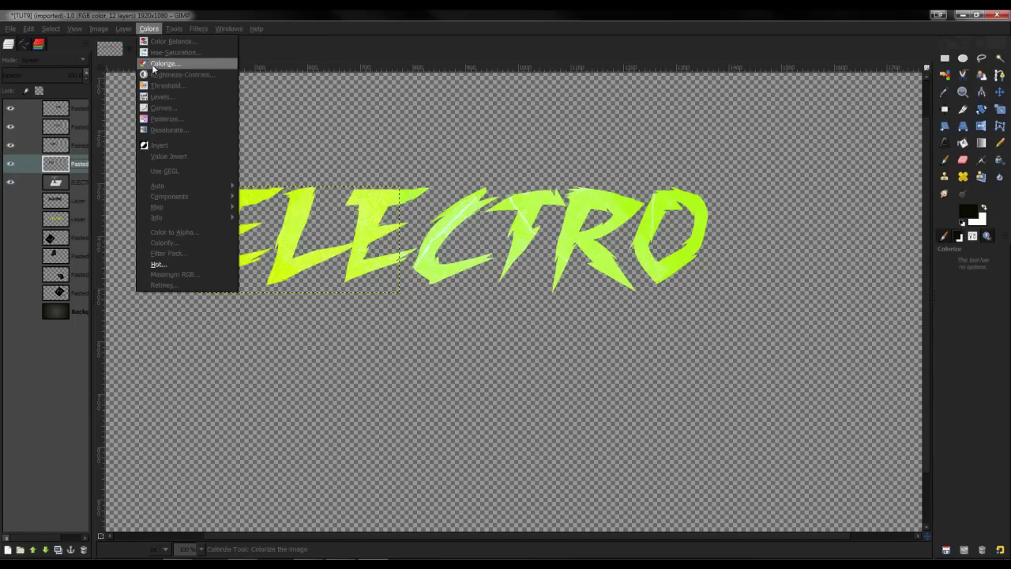
pyautogui.click(153, 64)
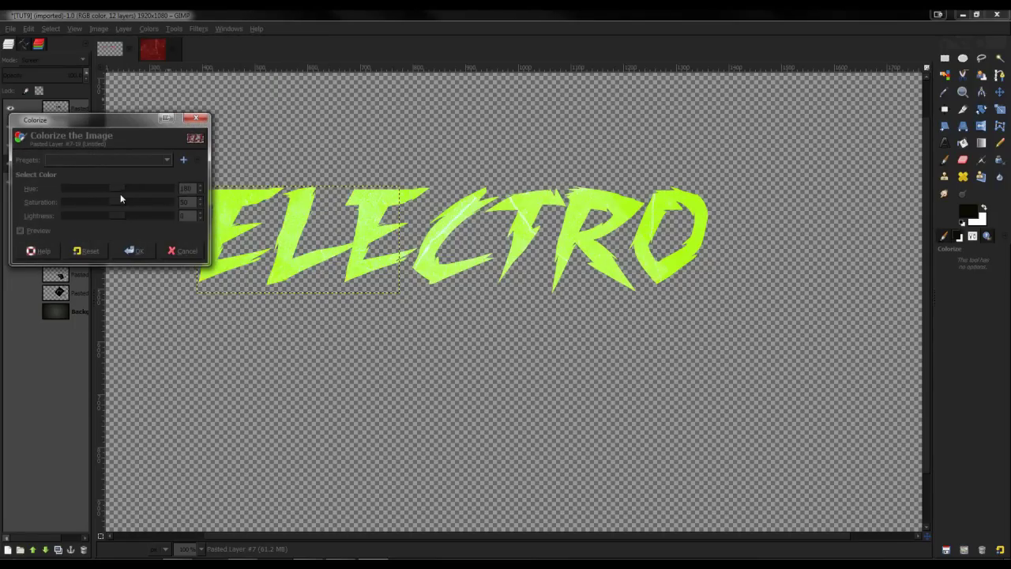
pyautogui.click(113, 185)
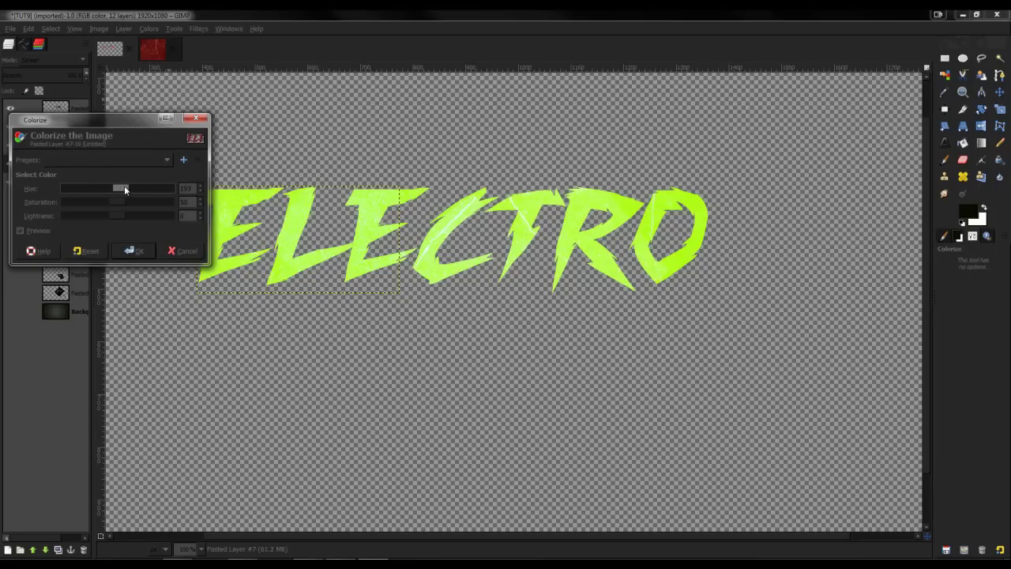
pyautogui.click(114, 202)
pyautogui.click(126, 216)
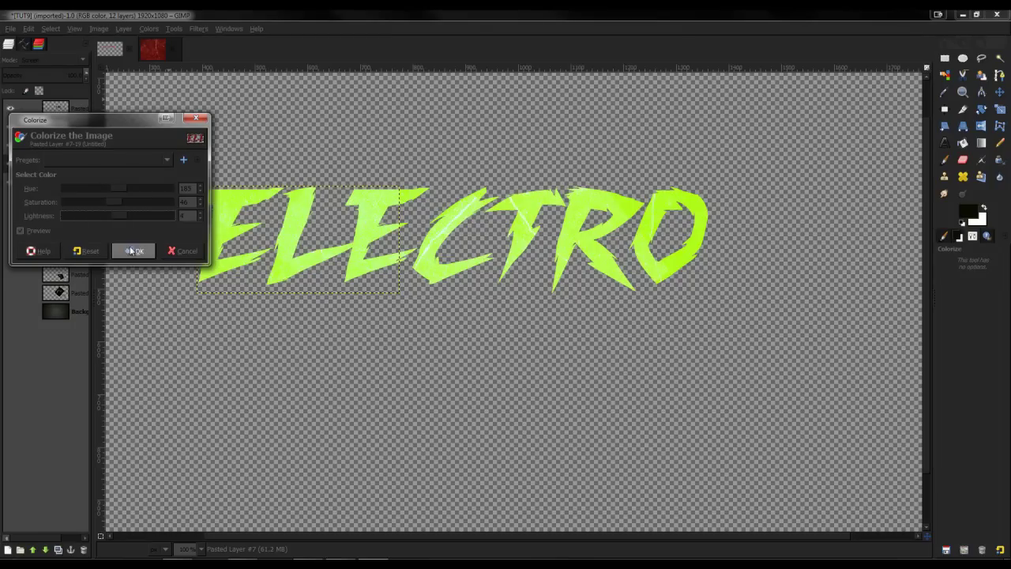
pyautogui.click(133, 250)
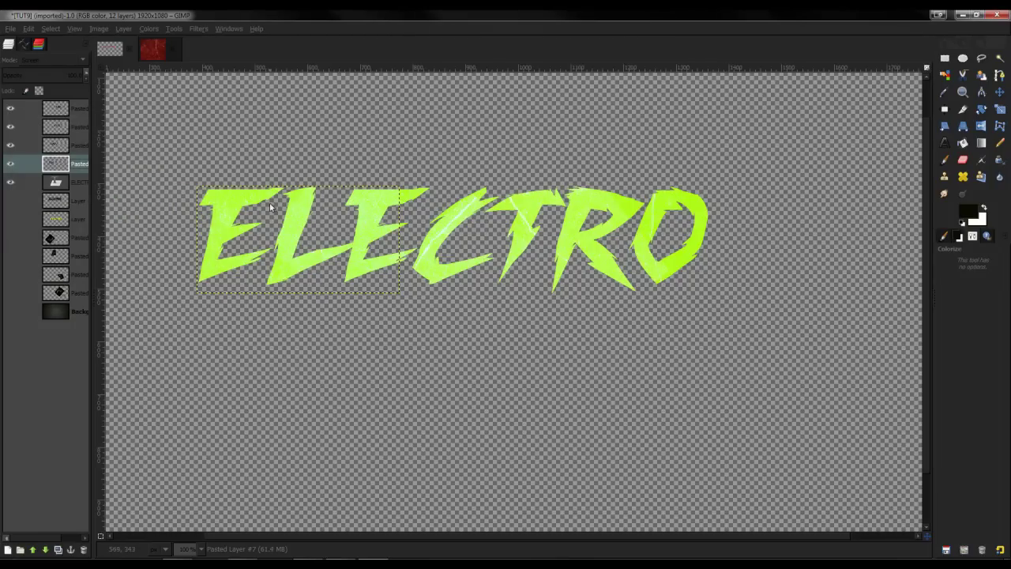
pyautogui.click(77, 111)
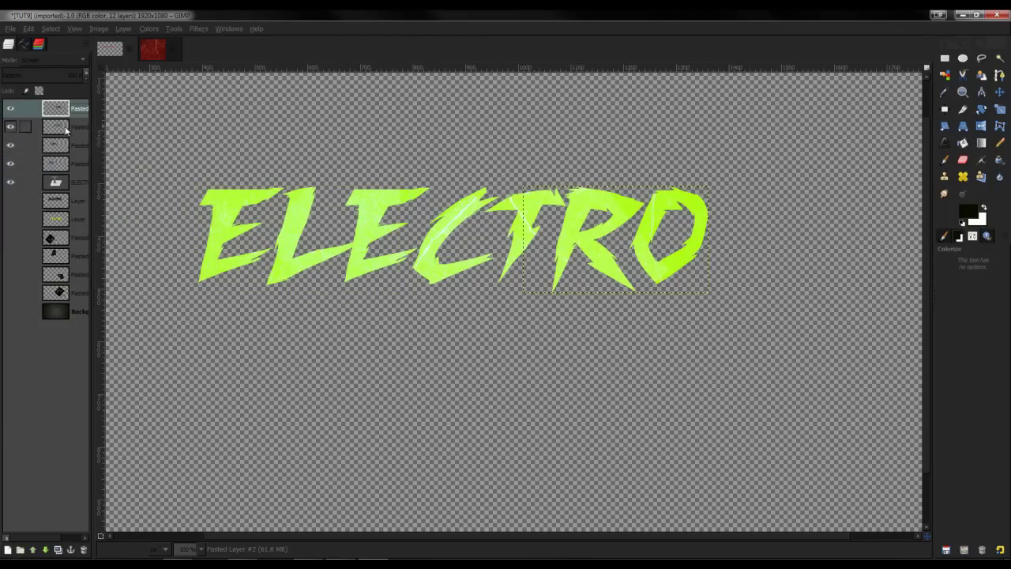
# - Load ELECTRO's shape as a selection, merge the visible pieces, and show outline and vignette background
pyautogui.rightClick(46, 180)
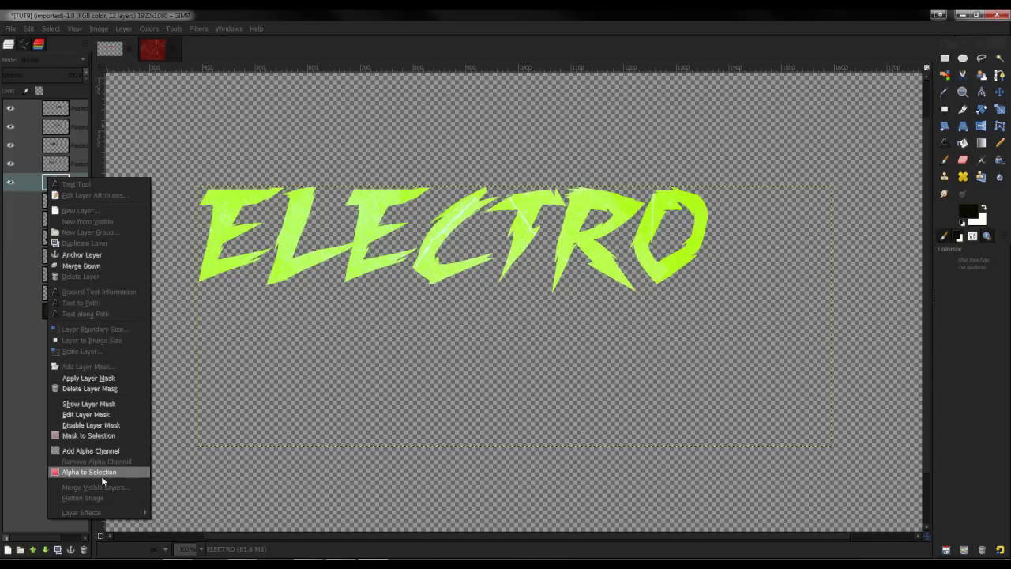
pyautogui.click(101, 474)
pyautogui.hotkey('ctrl', 'm')
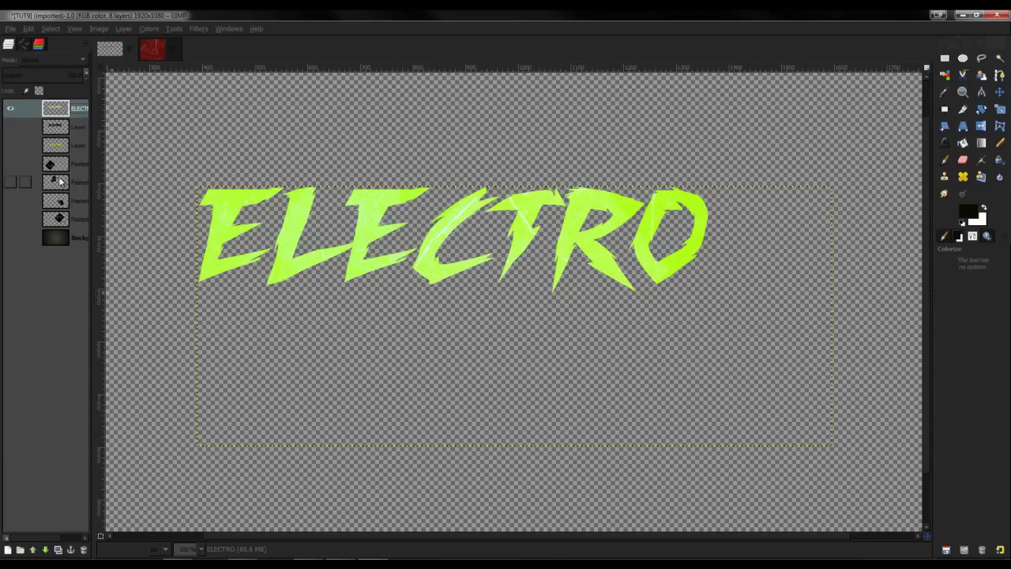
pyautogui.click(10, 126)
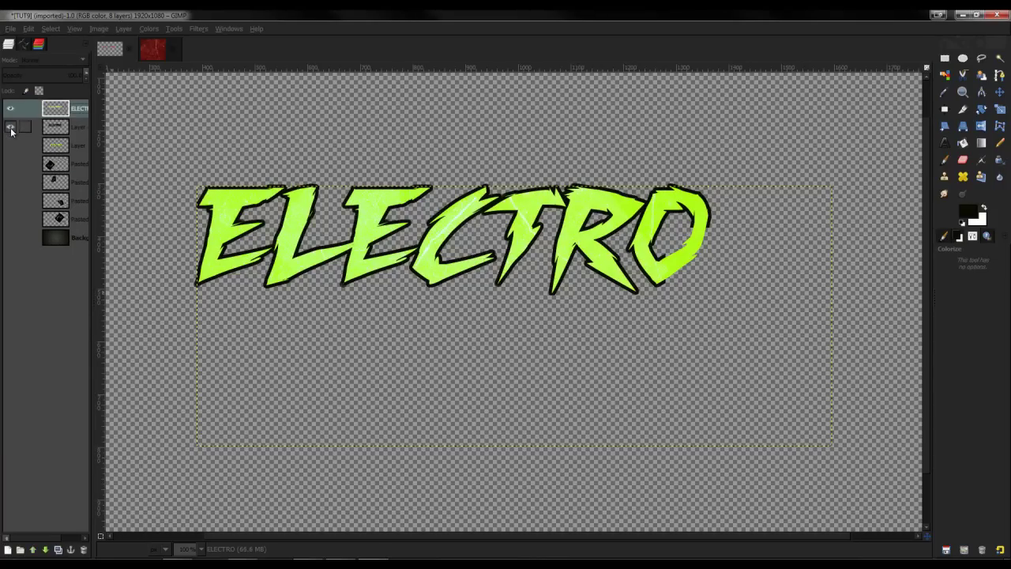
pyautogui.click(11, 237)
# - Undo an accidental Move-tool shift of the ELECTRO lettering
pyautogui.scroll(-2, 540, 210)
pyautogui.scroll(1, 532, 210)
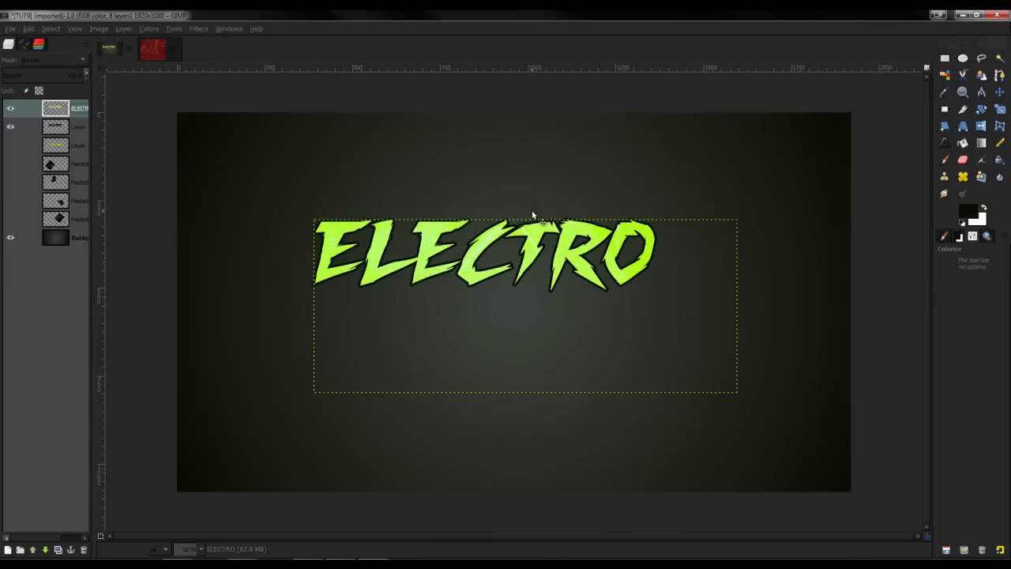
pyautogui.click(999, 92)
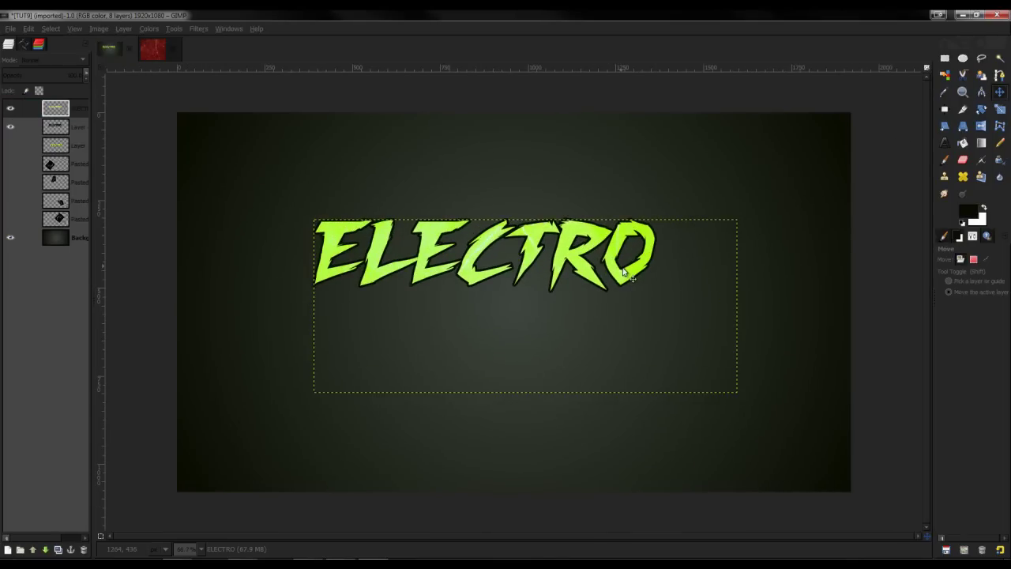
pyautogui.moveTo(625, 273); pyautogui.dragTo(634, 291)
pyautogui.hotkey('ctrl', 'z')
# - Make the outline layer active and open the recent green.jpg lightning image
pyautogui.moveTo(55, 108); pyautogui.dragTo(52, 133)
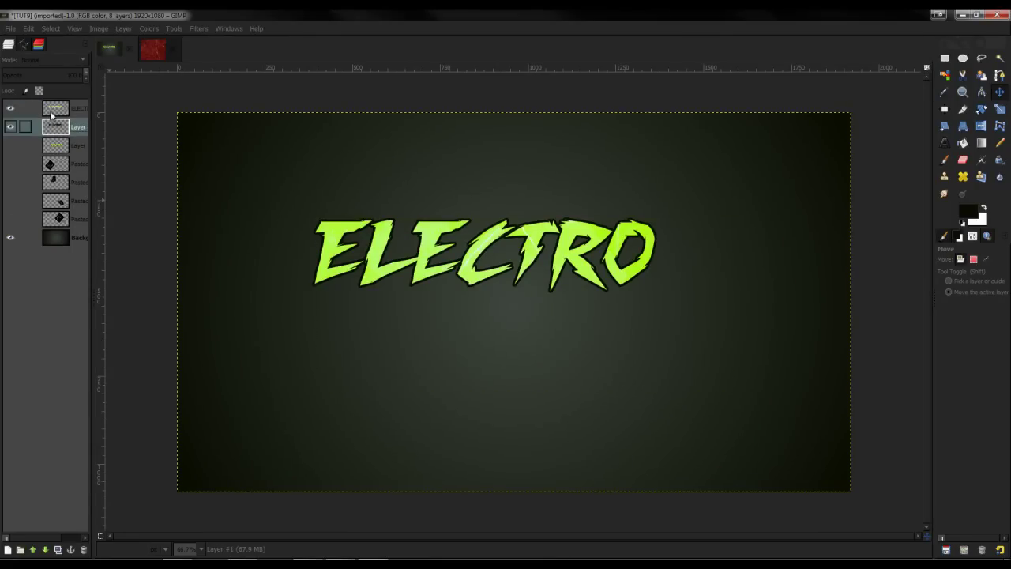
pyautogui.click(11, 28)
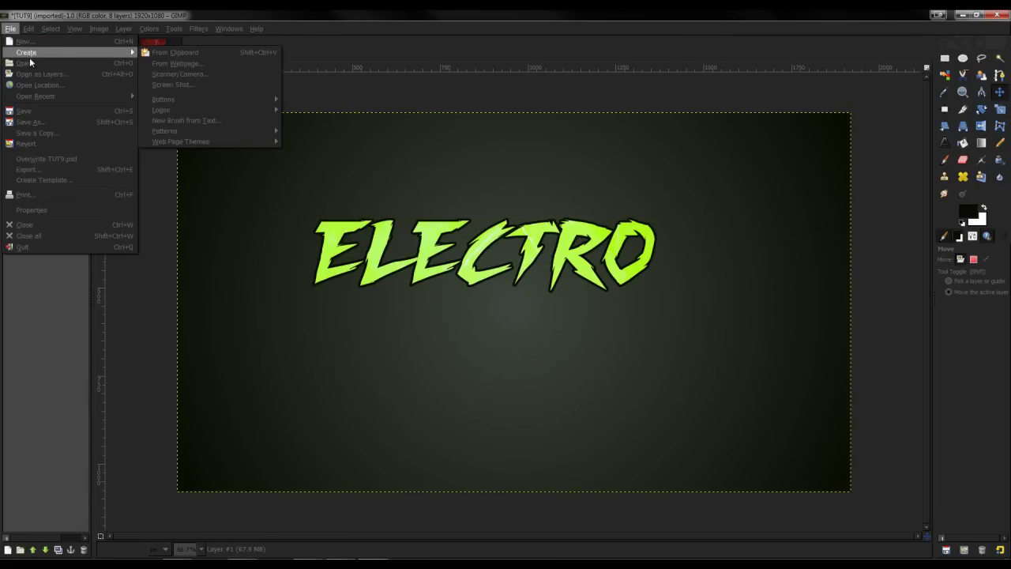
pyautogui.moveTo(36, 99)
pyautogui.click(261, 128)
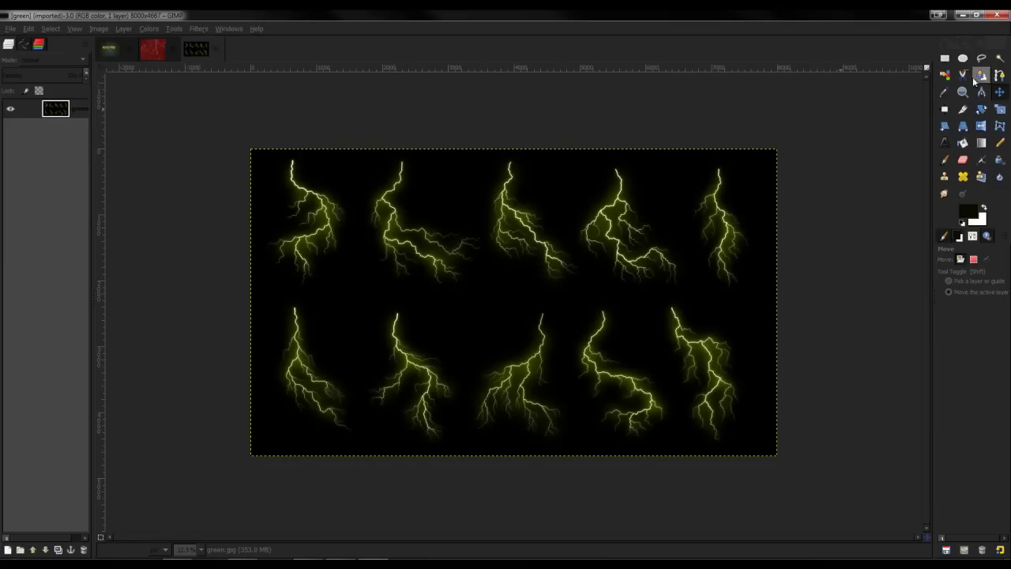
# - Copy the top-left lightning bolt from green.jpg with a rectangle selection
pyautogui.click(944, 58)
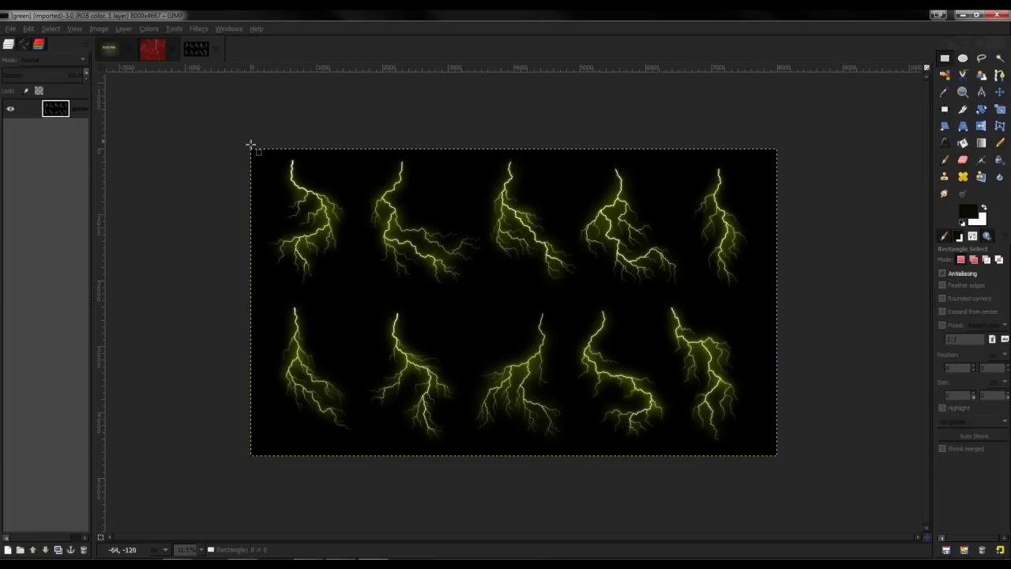
pyautogui.moveTo(246, 141); pyautogui.dragTo(353, 285)
pyautogui.hotkey('ctrl', 'c')
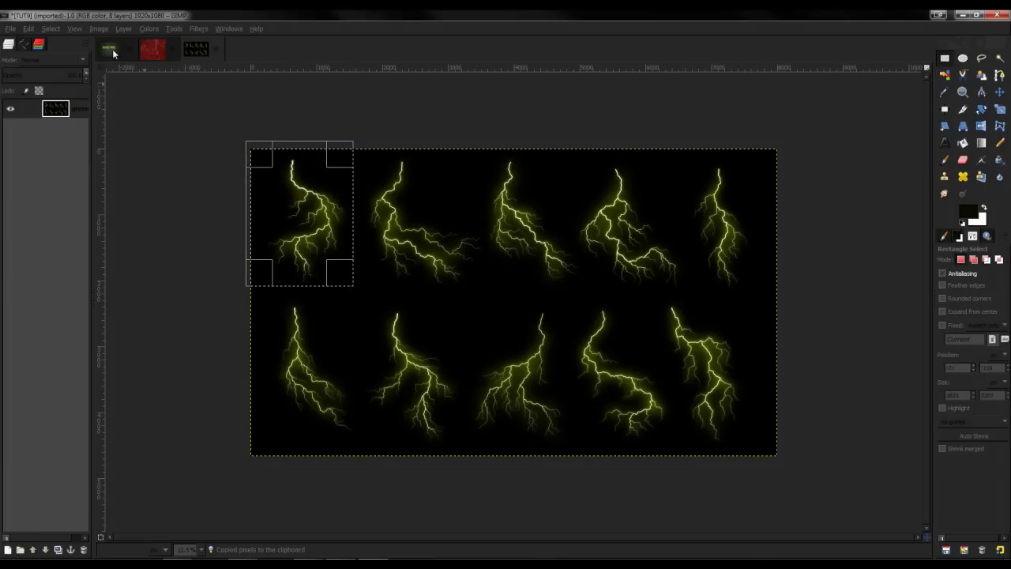
pyautogui.click(112, 49)
# - Paste the bolt as a new layer, shrink it, and set its mode to Screen
pyautogui.hotkey('ctrl', 'v')
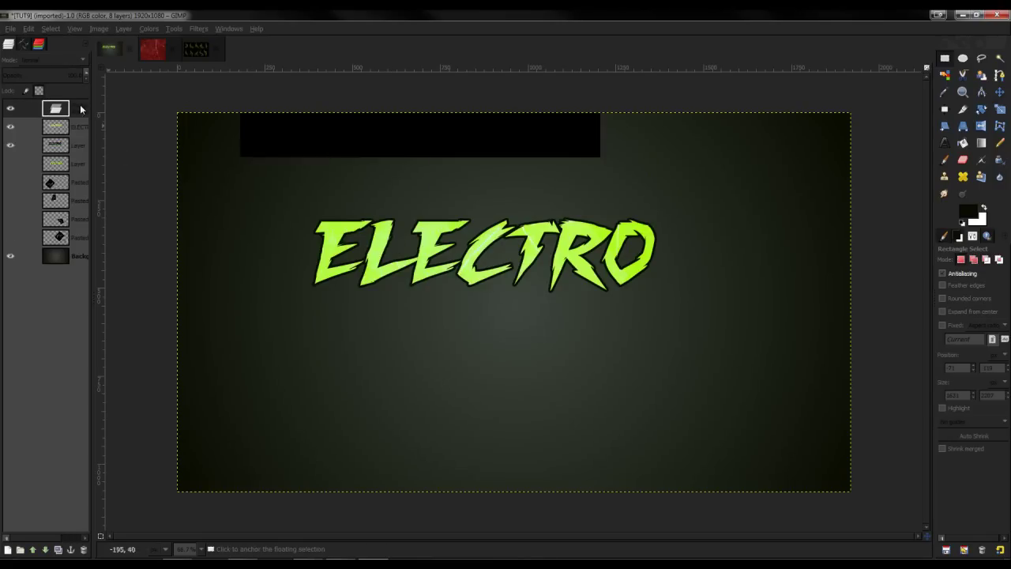
pyautogui.rightClick(79, 108)
pyautogui.click(119, 128)
pyautogui.press('-')
pyautogui.press('-')
pyautogui.press('-')
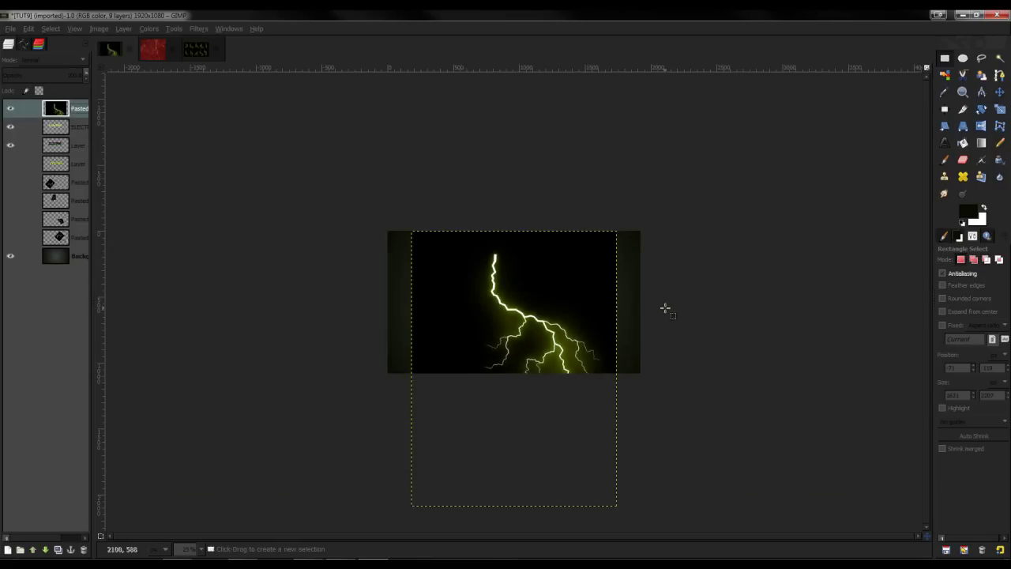
pyautogui.hotkey('shift', 's')
pyautogui.click(594, 322)
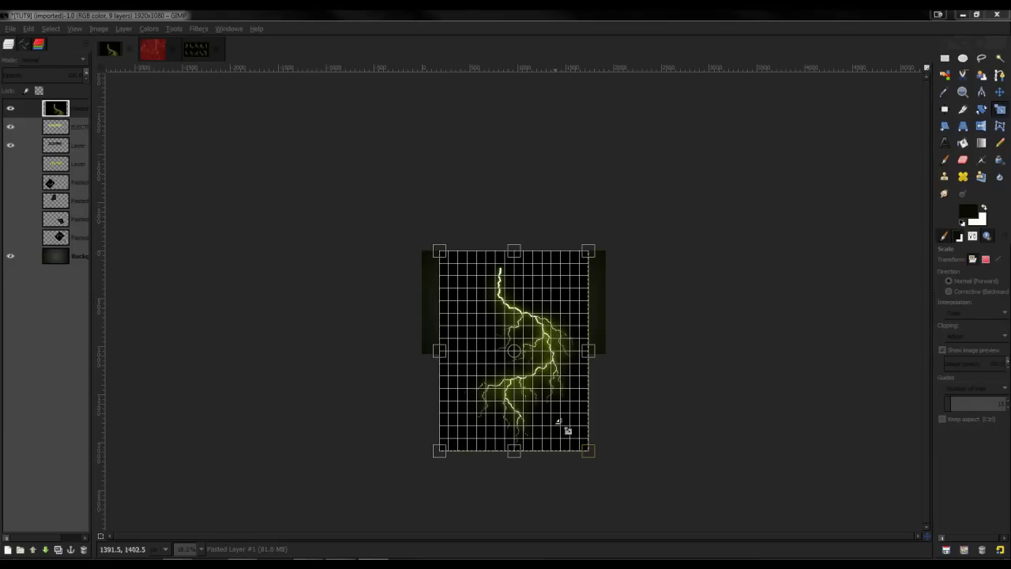
pyautogui.moveTo(587, 451); pyautogui.dragTo(472, 295)
pyautogui.press('Return')
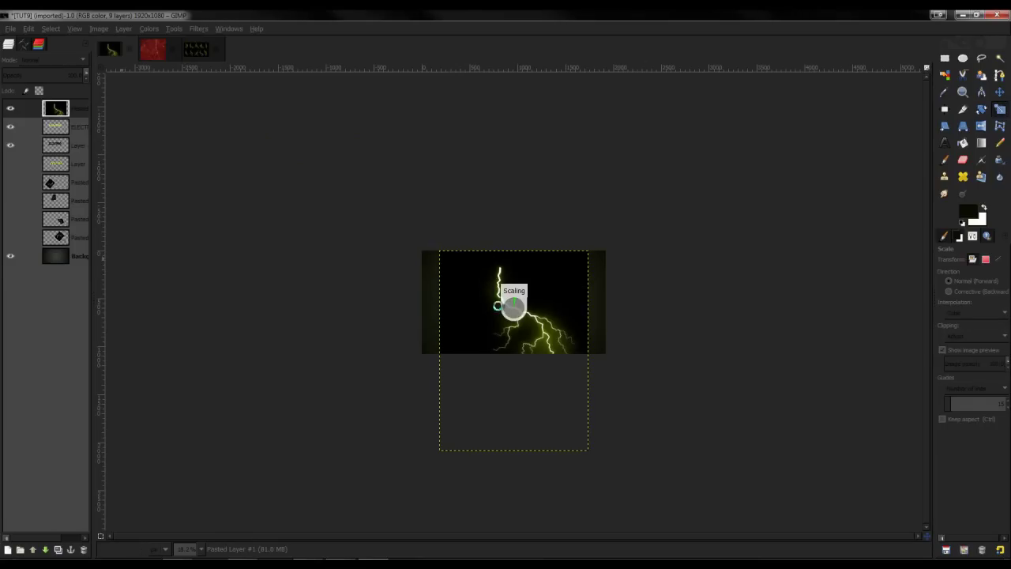
pyautogui.hotkey('shift', 'ctrl', 'j')
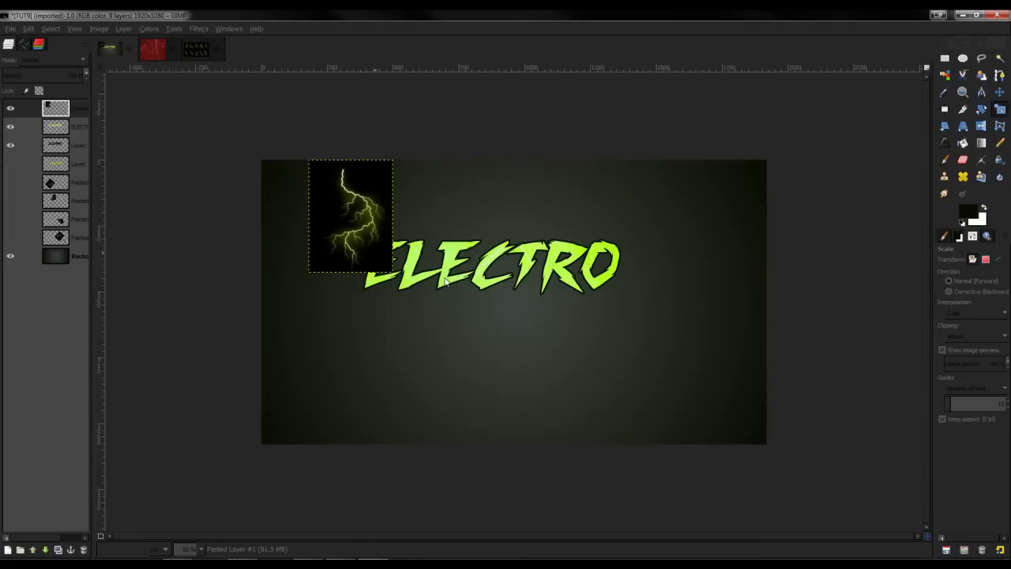
pyautogui.click(60, 62)
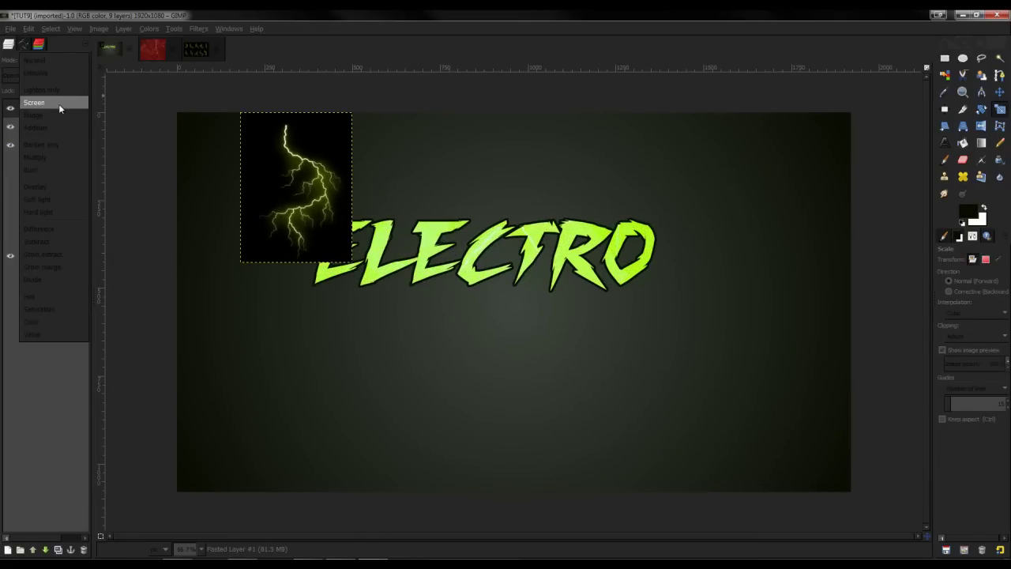
pyautogui.click(59, 104)
# - Rotate the bolt sideways, place it above ELECTRO's RO, and move its layer down the stack
pyautogui.click(981, 109)
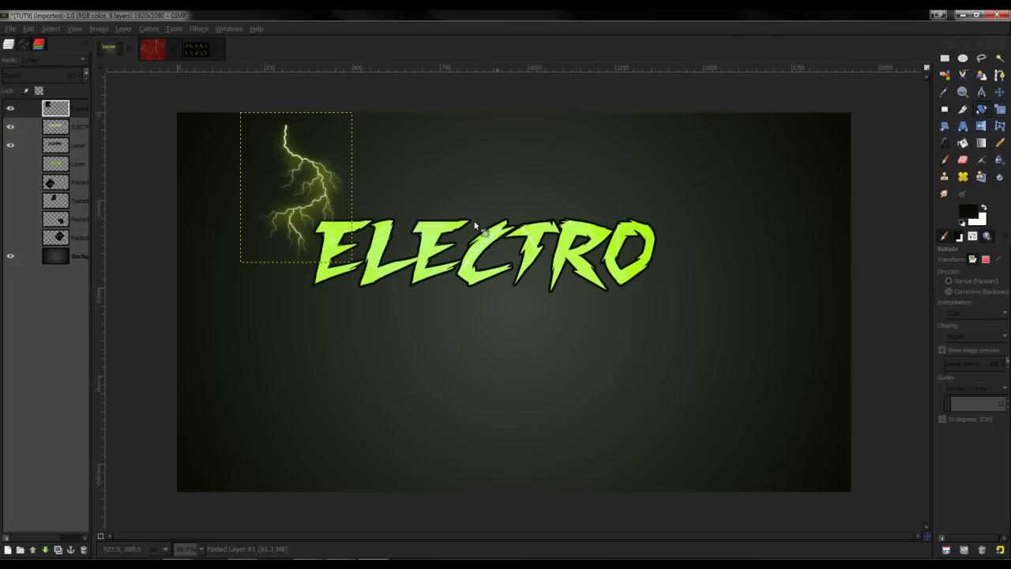
pyautogui.moveTo(332, 259); pyautogui.dragTo(348, 97)
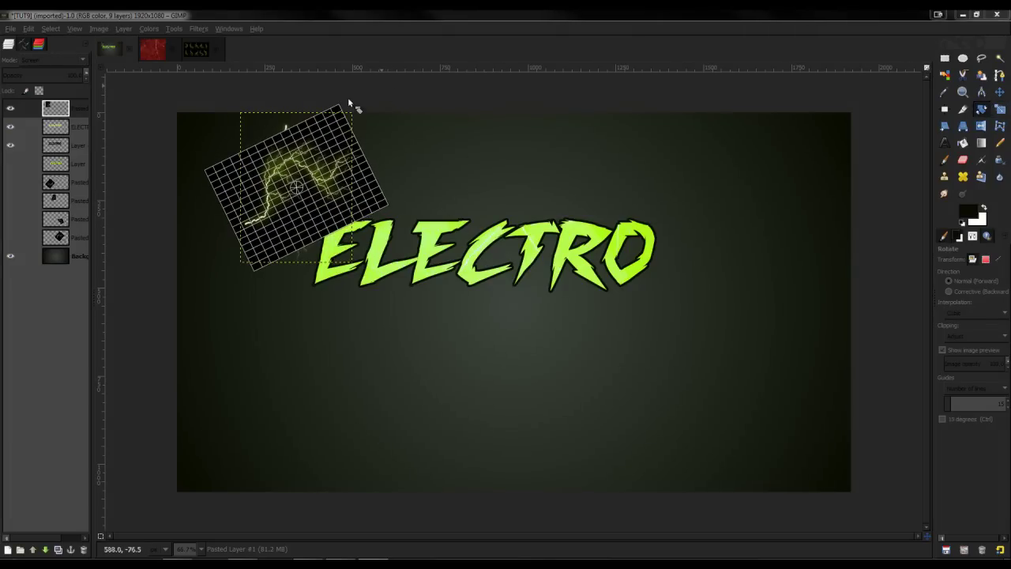
pyautogui.press('Return')
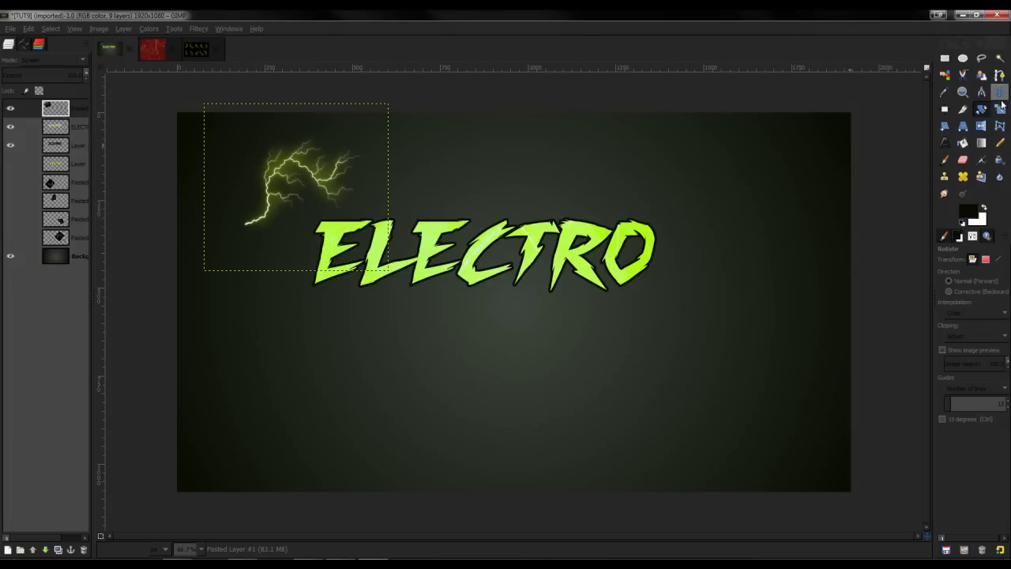
pyautogui.click(999, 92)
pyautogui.moveTo(335, 174); pyautogui.dragTo(652, 187)
pyautogui.moveTo(79, 108); pyautogui.dragTo(66, 534)
# - Settle the bolt layer beneath the lettering and nudge the bolt slightly downward
pyautogui.click(45, 551)
pyautogui.click(46, 550)
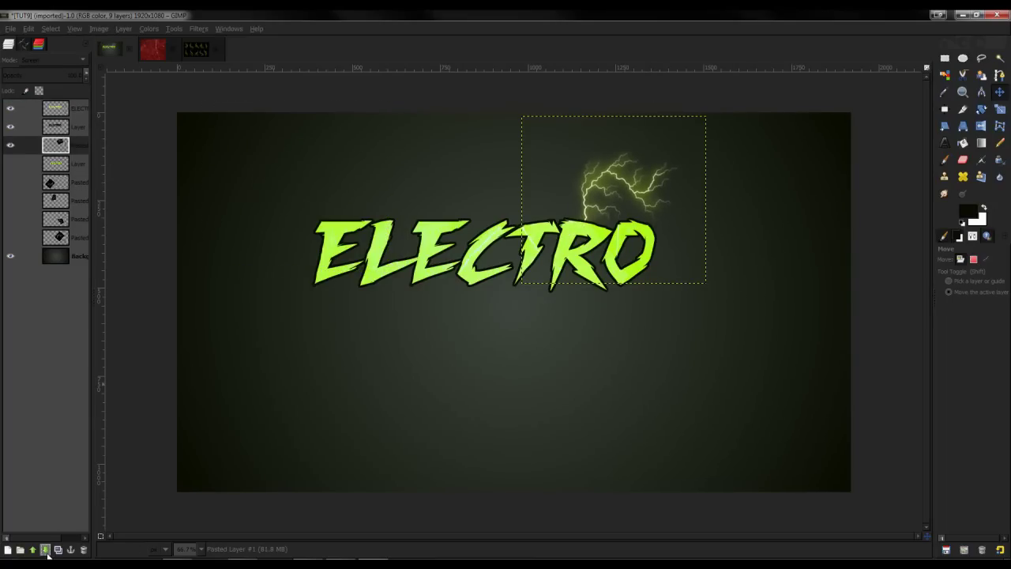
pyautogui.click(33, 550)
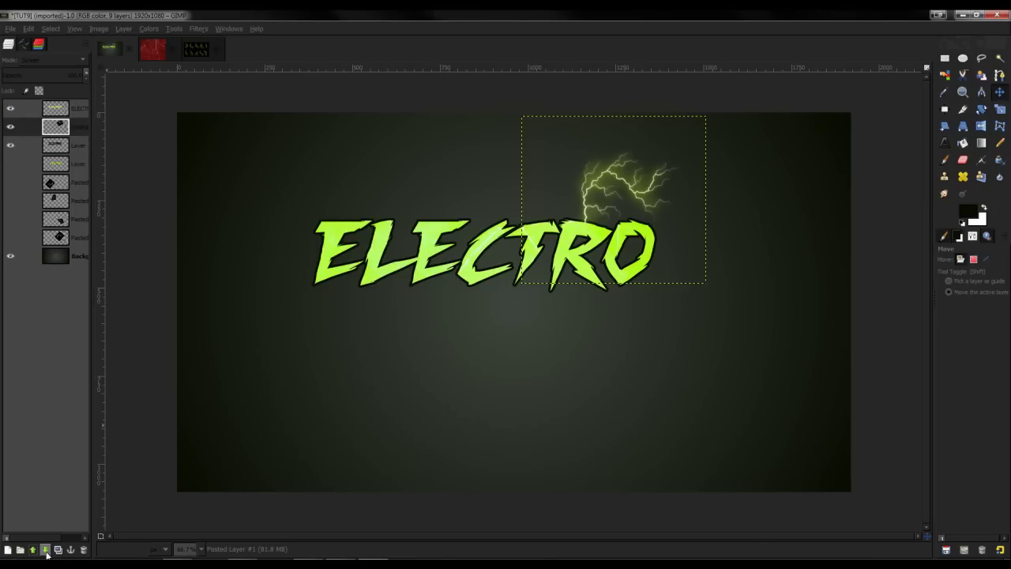
pyautogui.click(46, 551)
pyautogui.moveTo(647, 175); pyautogui.dragTo(640, 183)
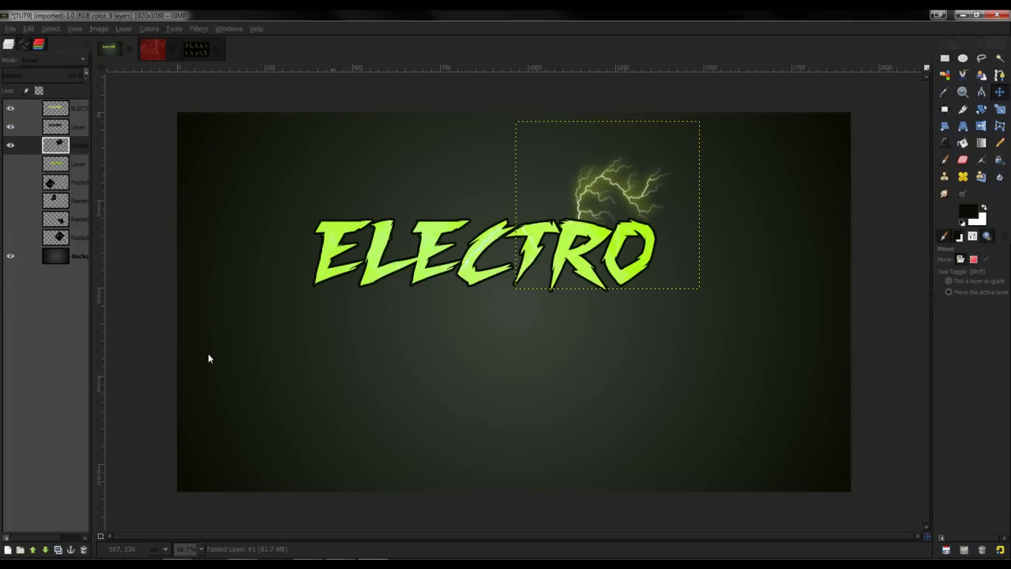
# - Duplicate the bolt, rotate the copy, and place it beside ELECTRO's E
pyautogui.click(57, 550)
pyautogui.moveTo(622, 187); pyautogui.dragTo(390, 235)
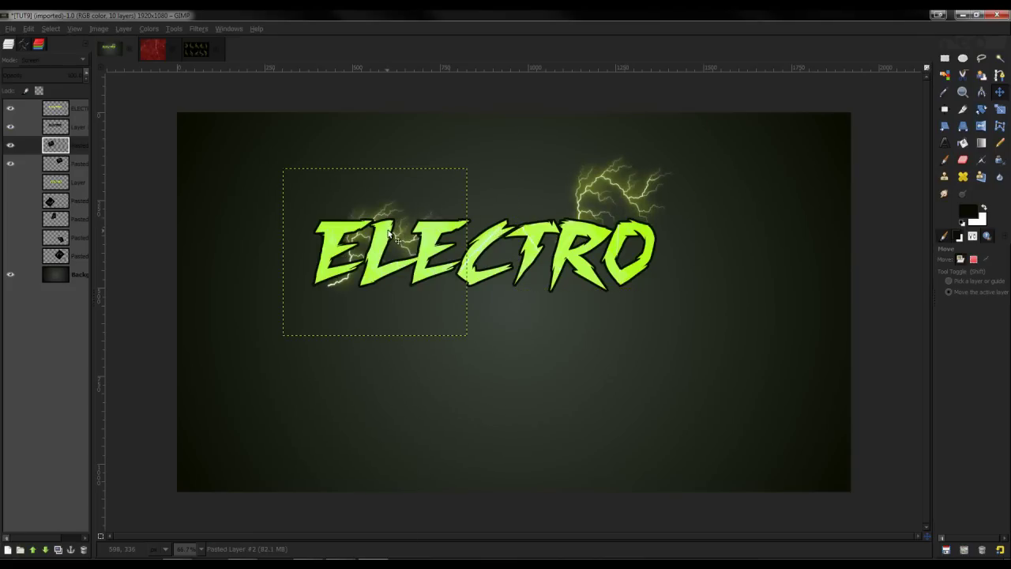
pyautogui.click(981, 109)
pyautogui.moveTo(462, 319); pyautogui.dragTo(235, 320)
pyautogui.press('Return')
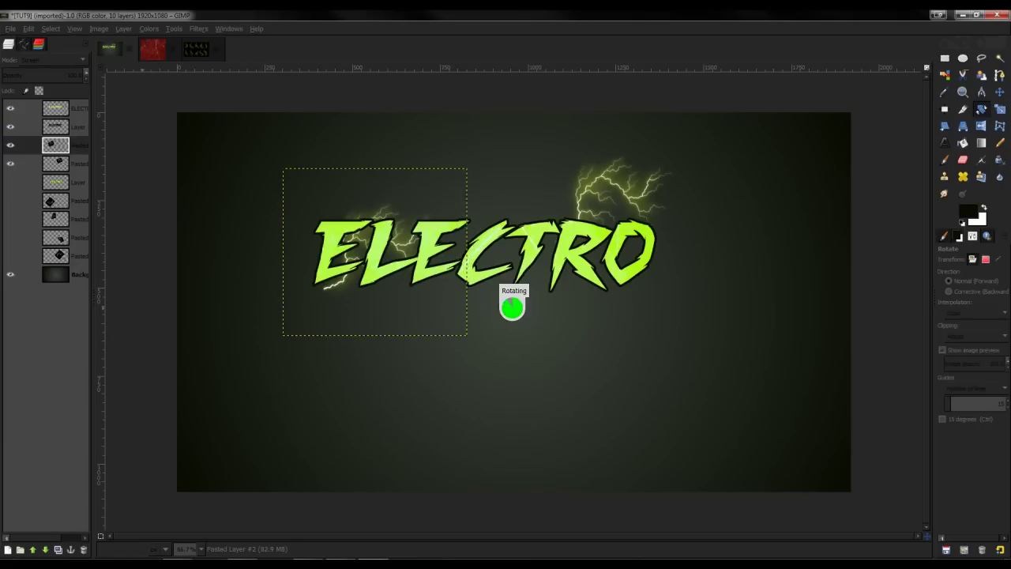
pyautogui.click(999, 91)
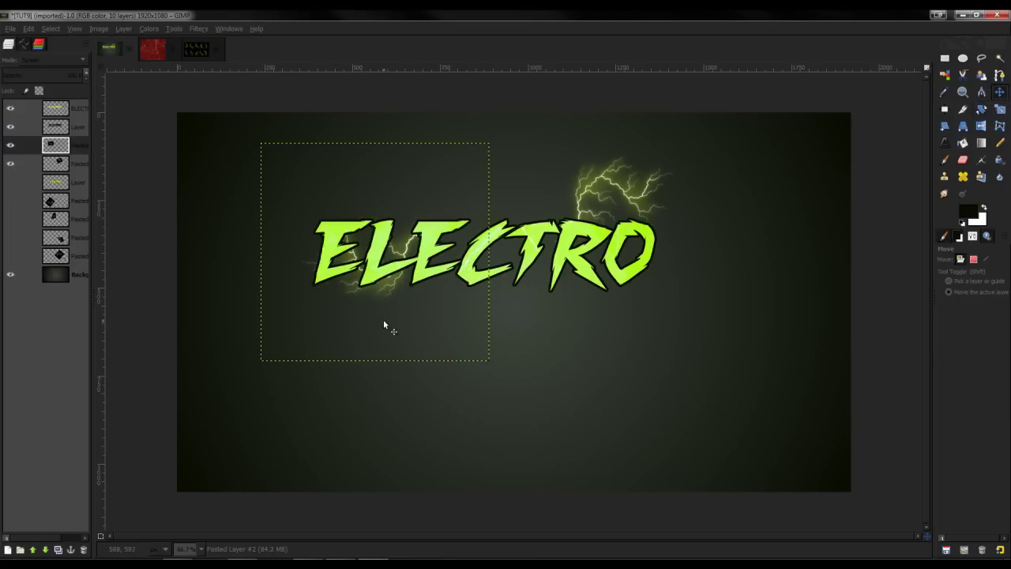
pyautogui.moveTo(384, 323); pyautogui.dragTo(293, 342)
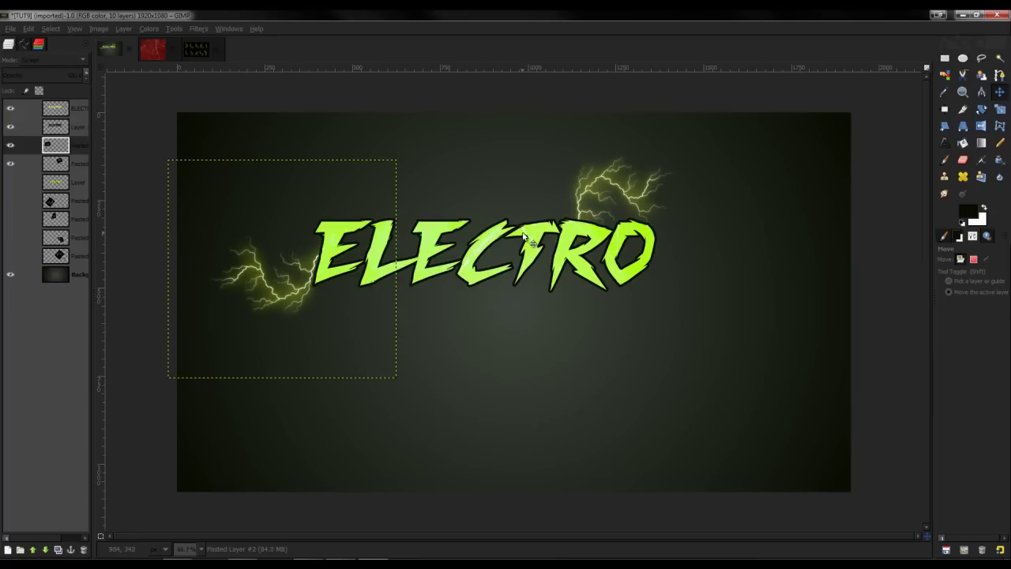